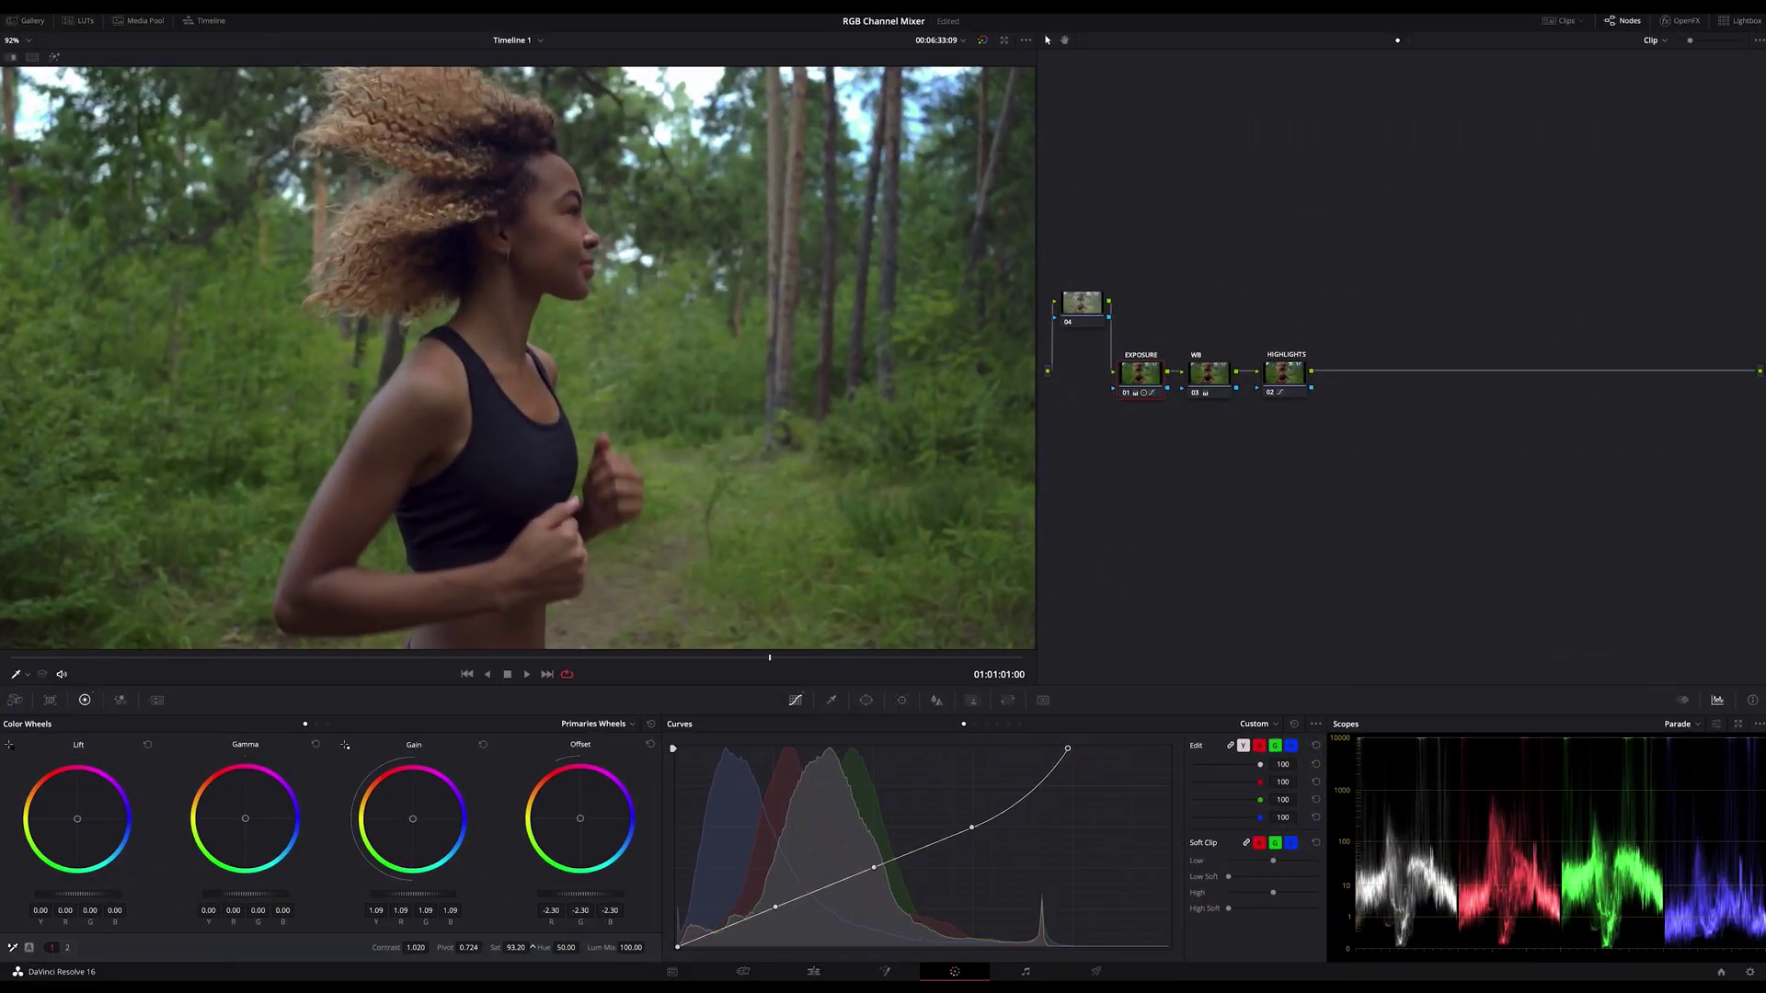
Step: Inspect the WB node's correction, then the HIGHLIGHTS node's brightening custom curve
click(1194, 377)
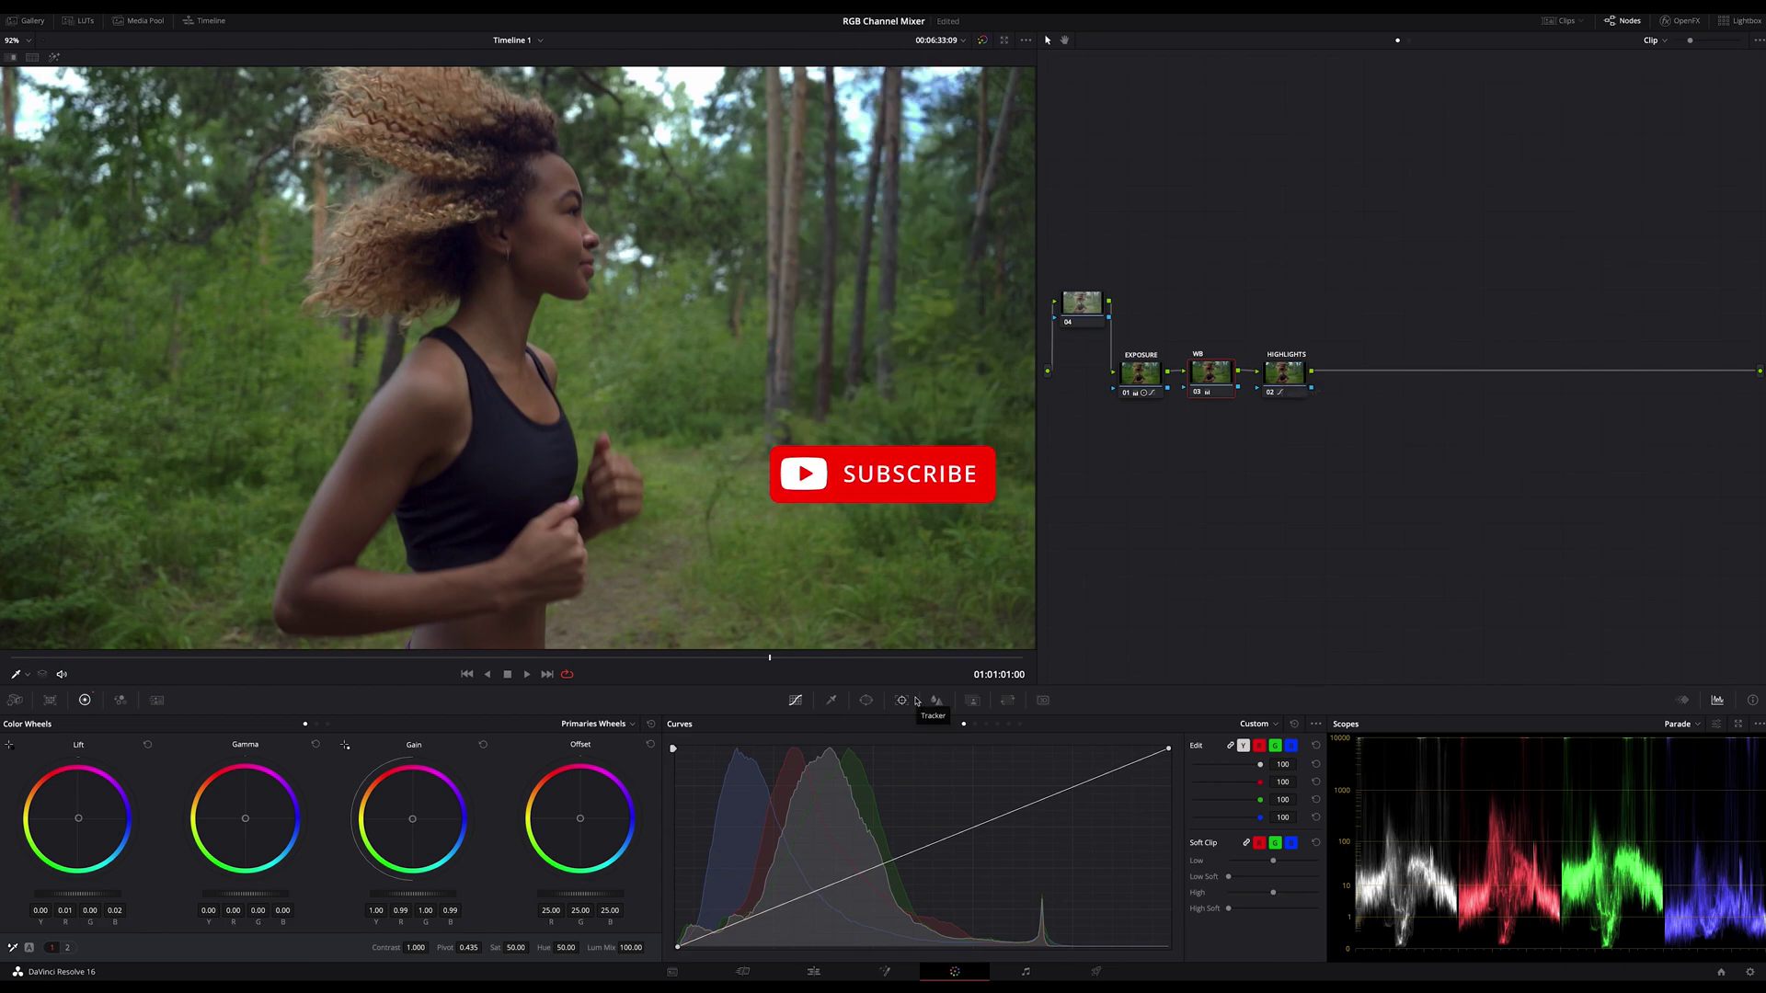
click(1292, 377)
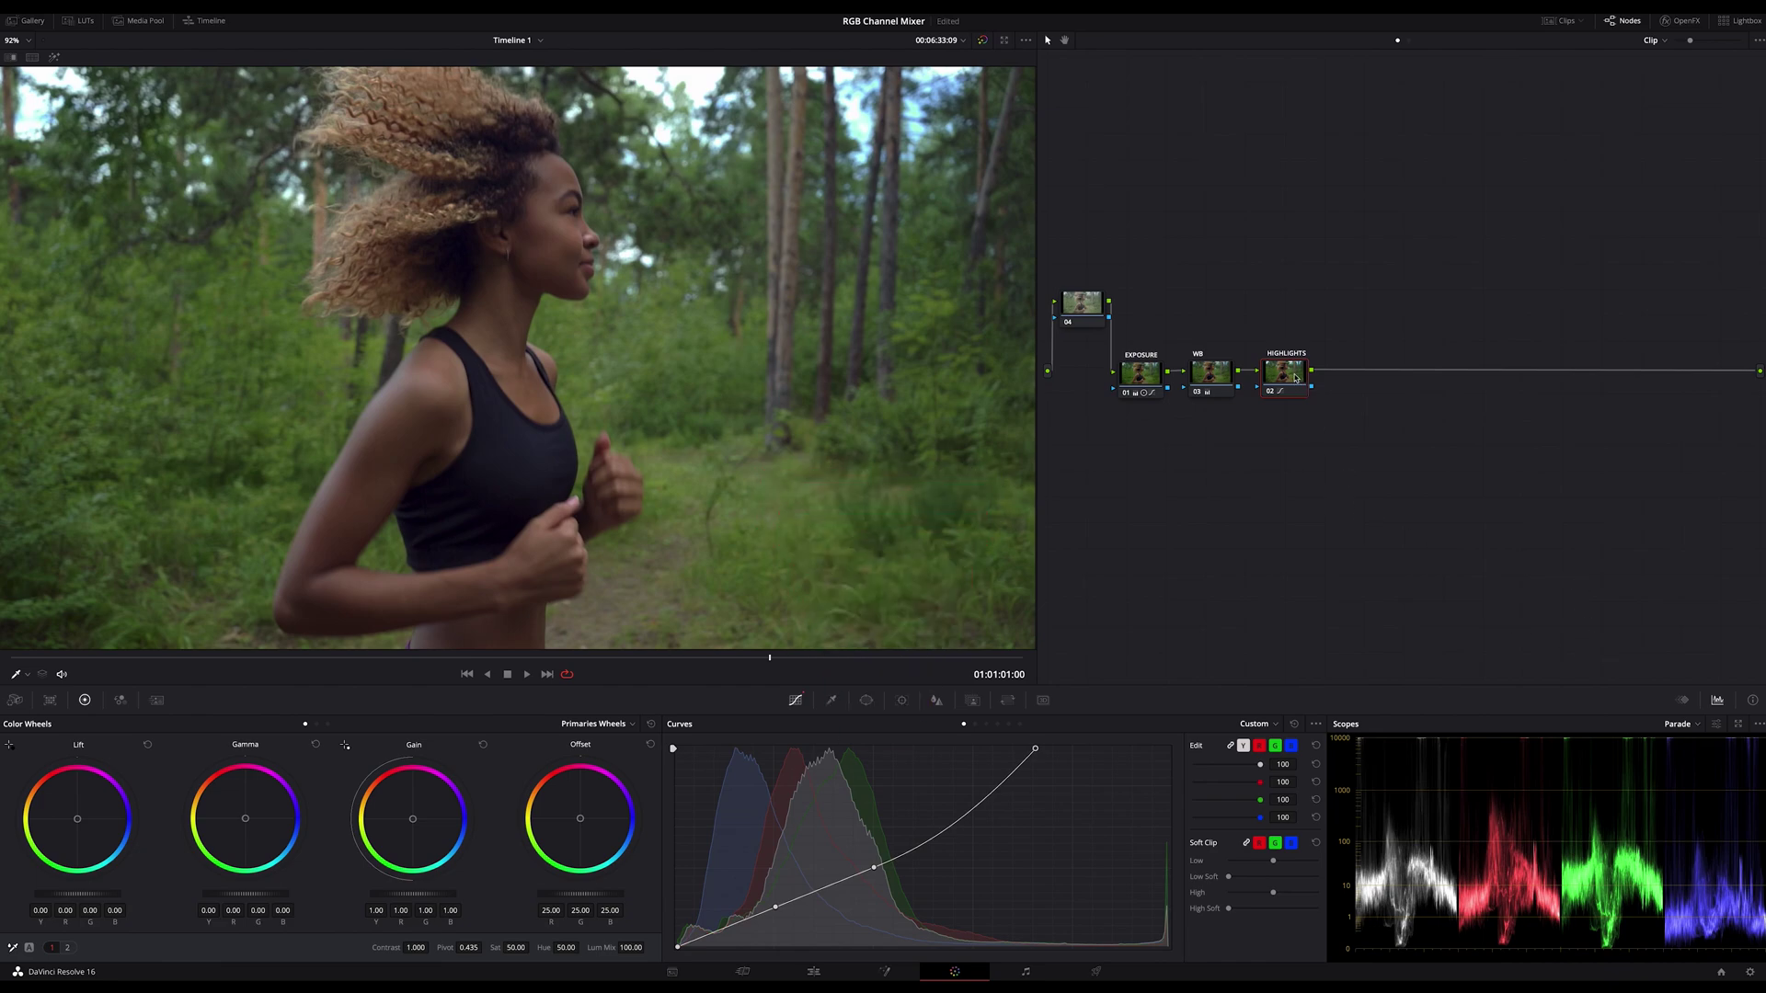
Step: Add serial node 05 after HIGHLIGHTS, show its RGB Mixer, and play back the clip
key(alt+s)
click(120, 701)
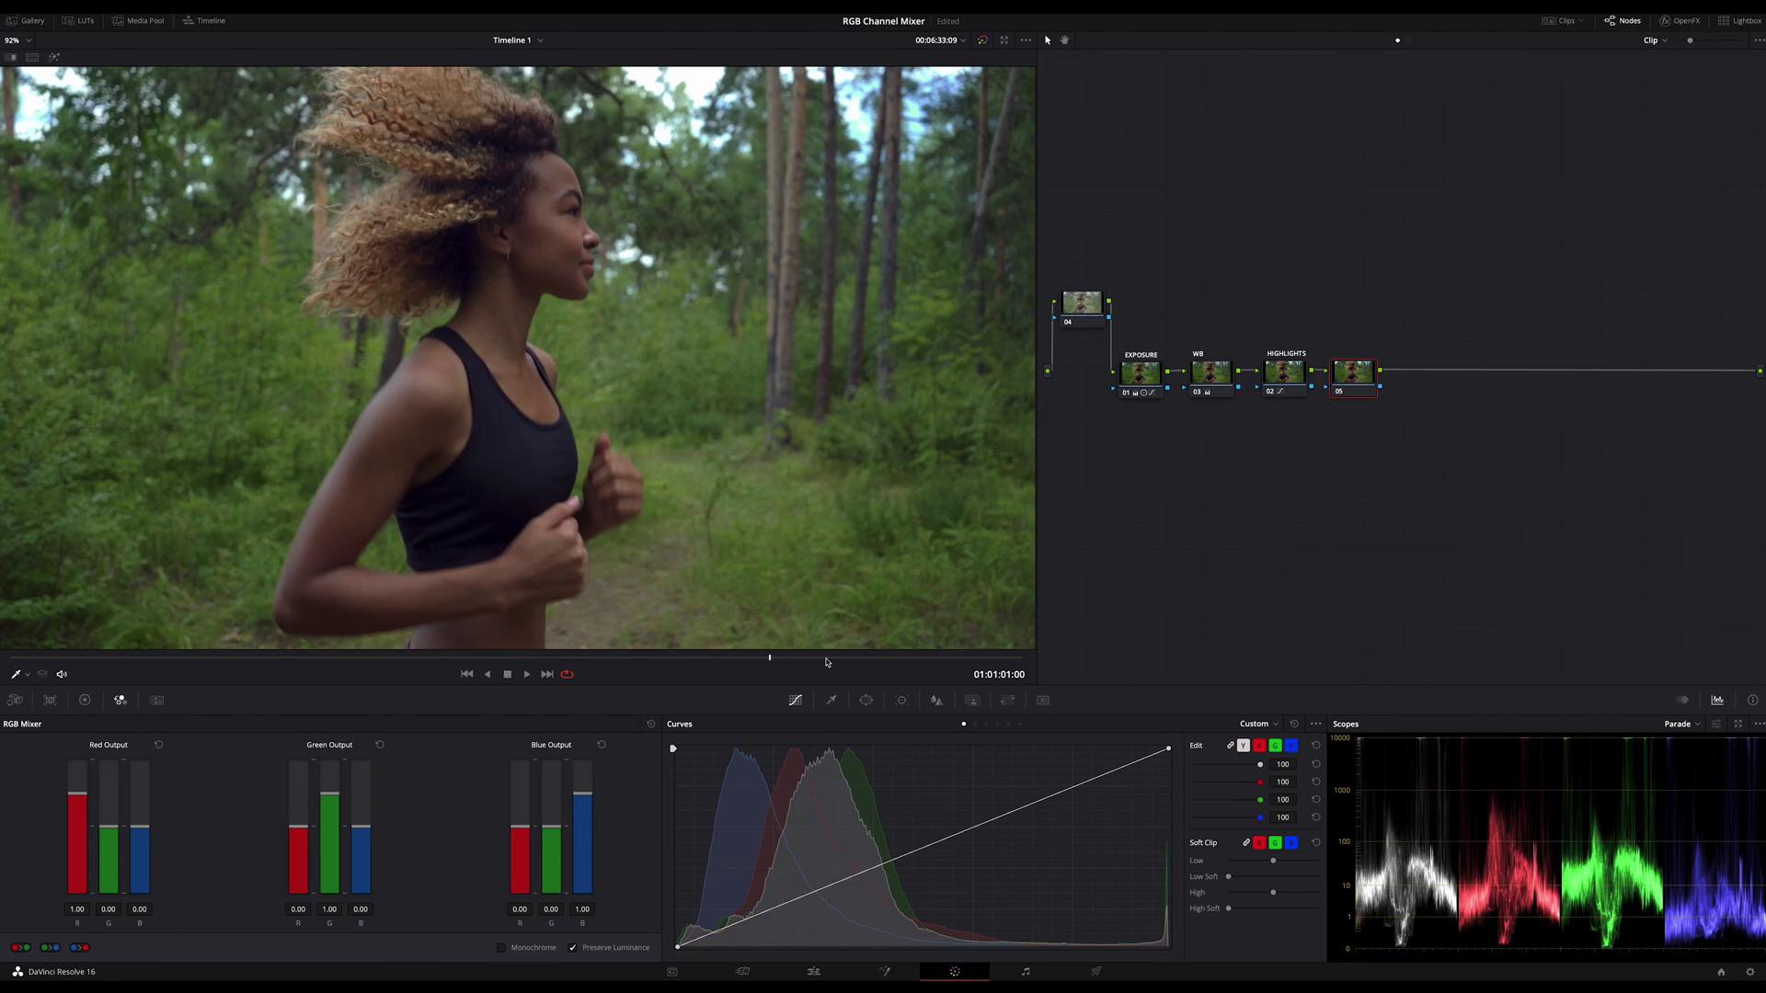
key(space)
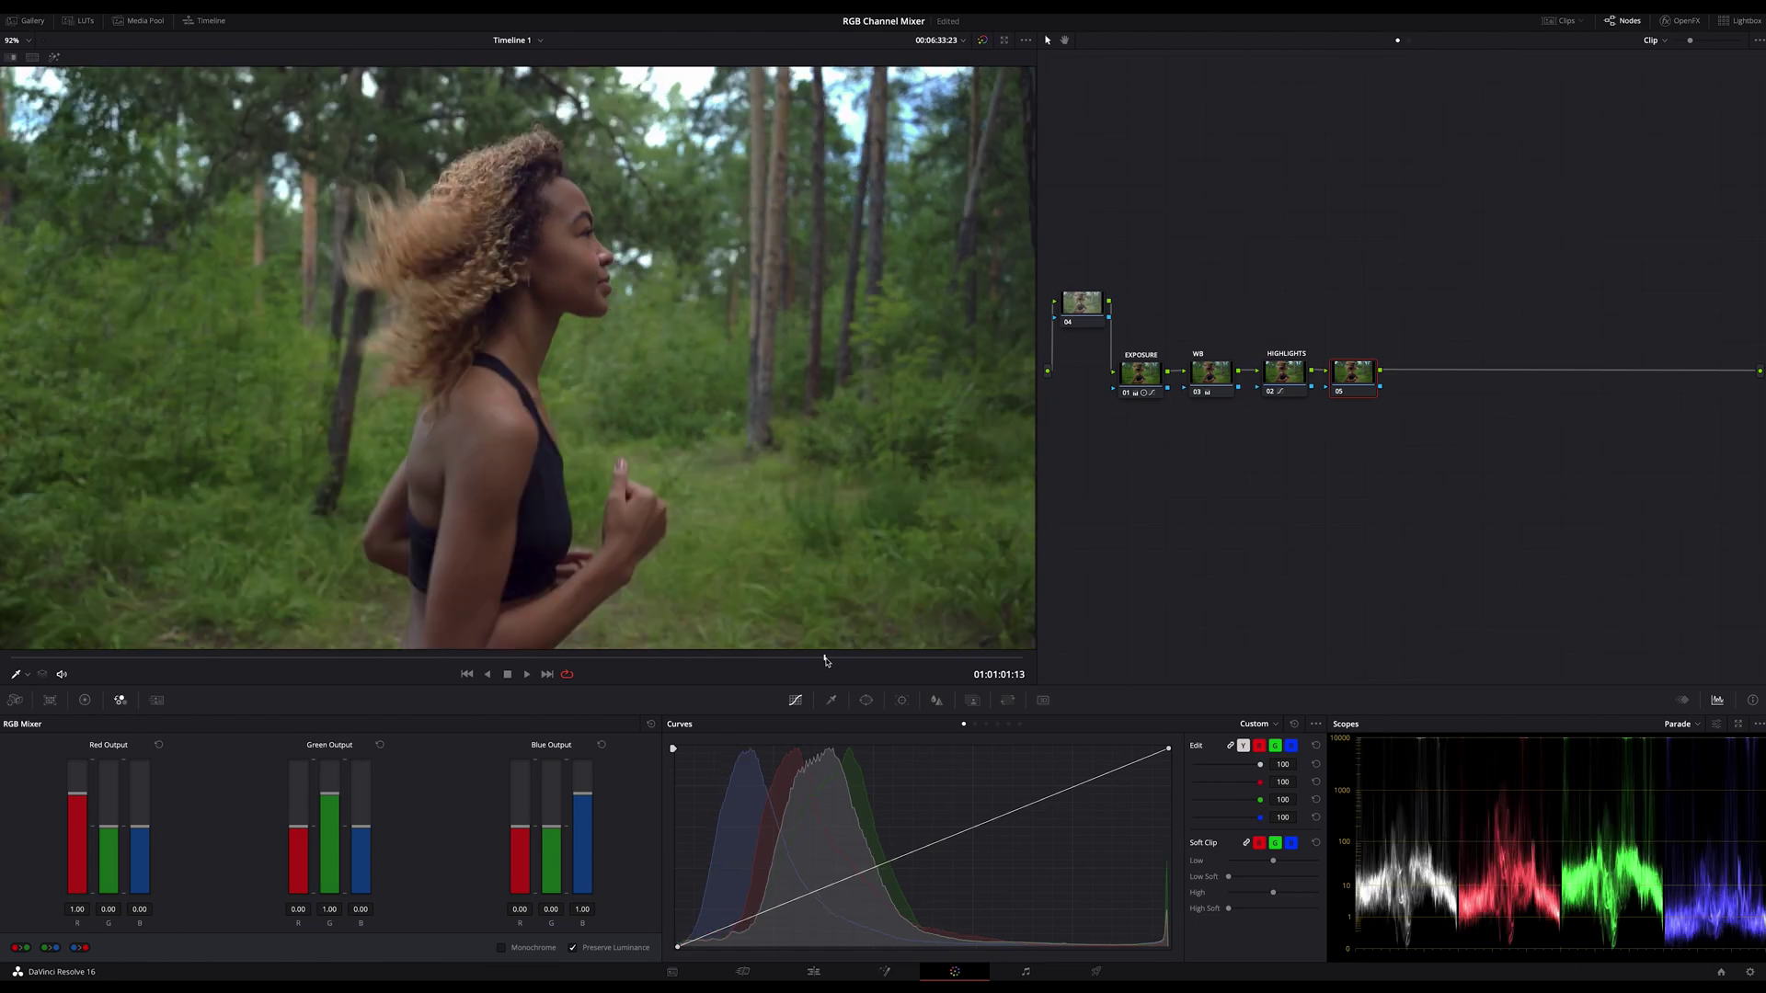
click(408, 658)
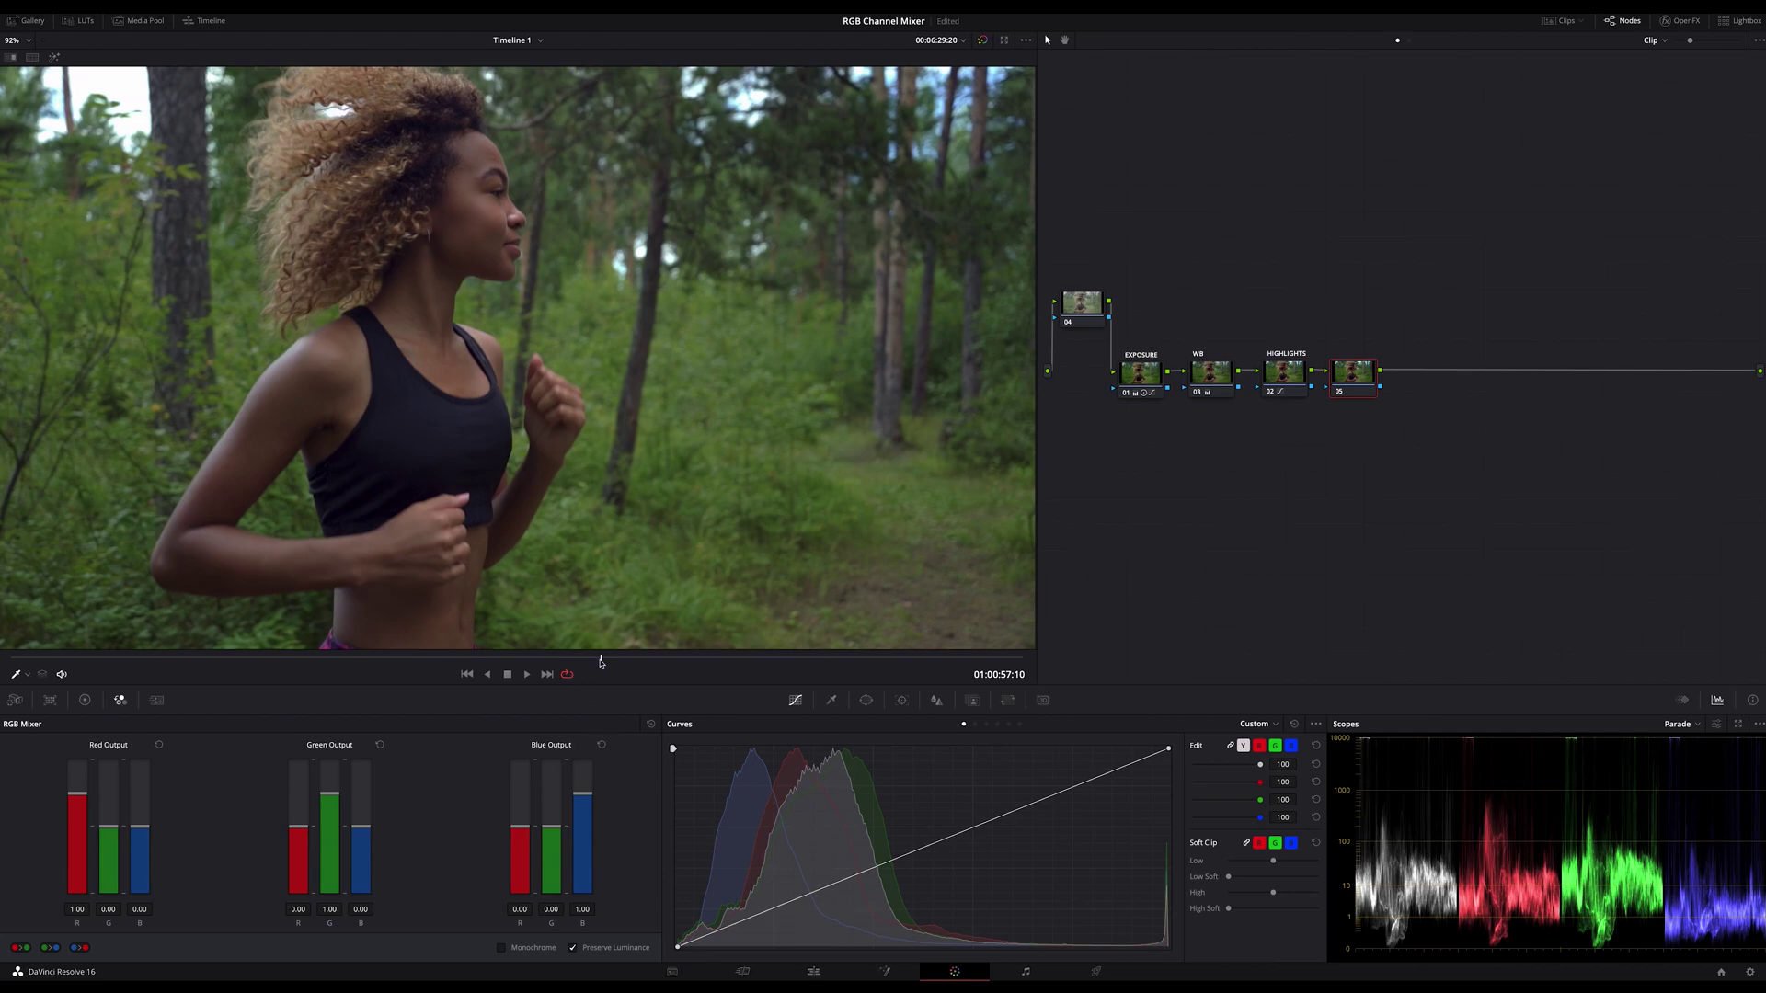
drag(601, 662, 680, 668)
drag(71, 798, 110, 806)
click(158, 746)
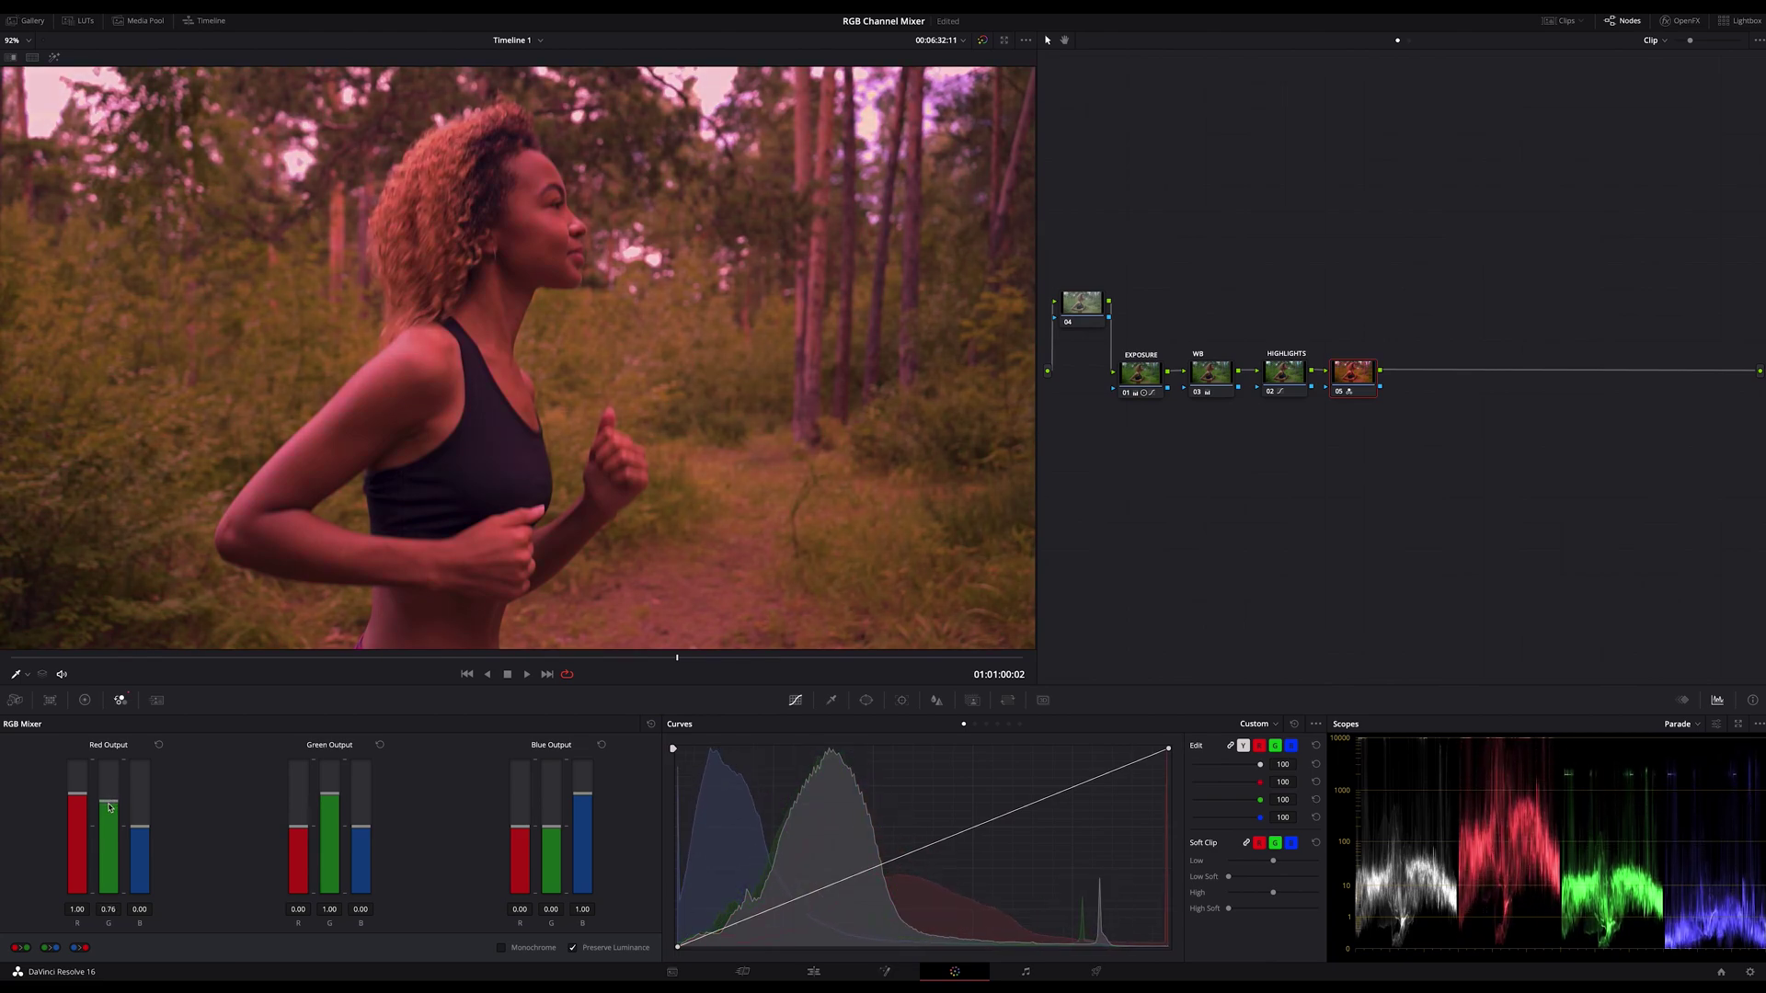
click(159, 745)
drag(143, 828, 139, 796)
click(159, 747)
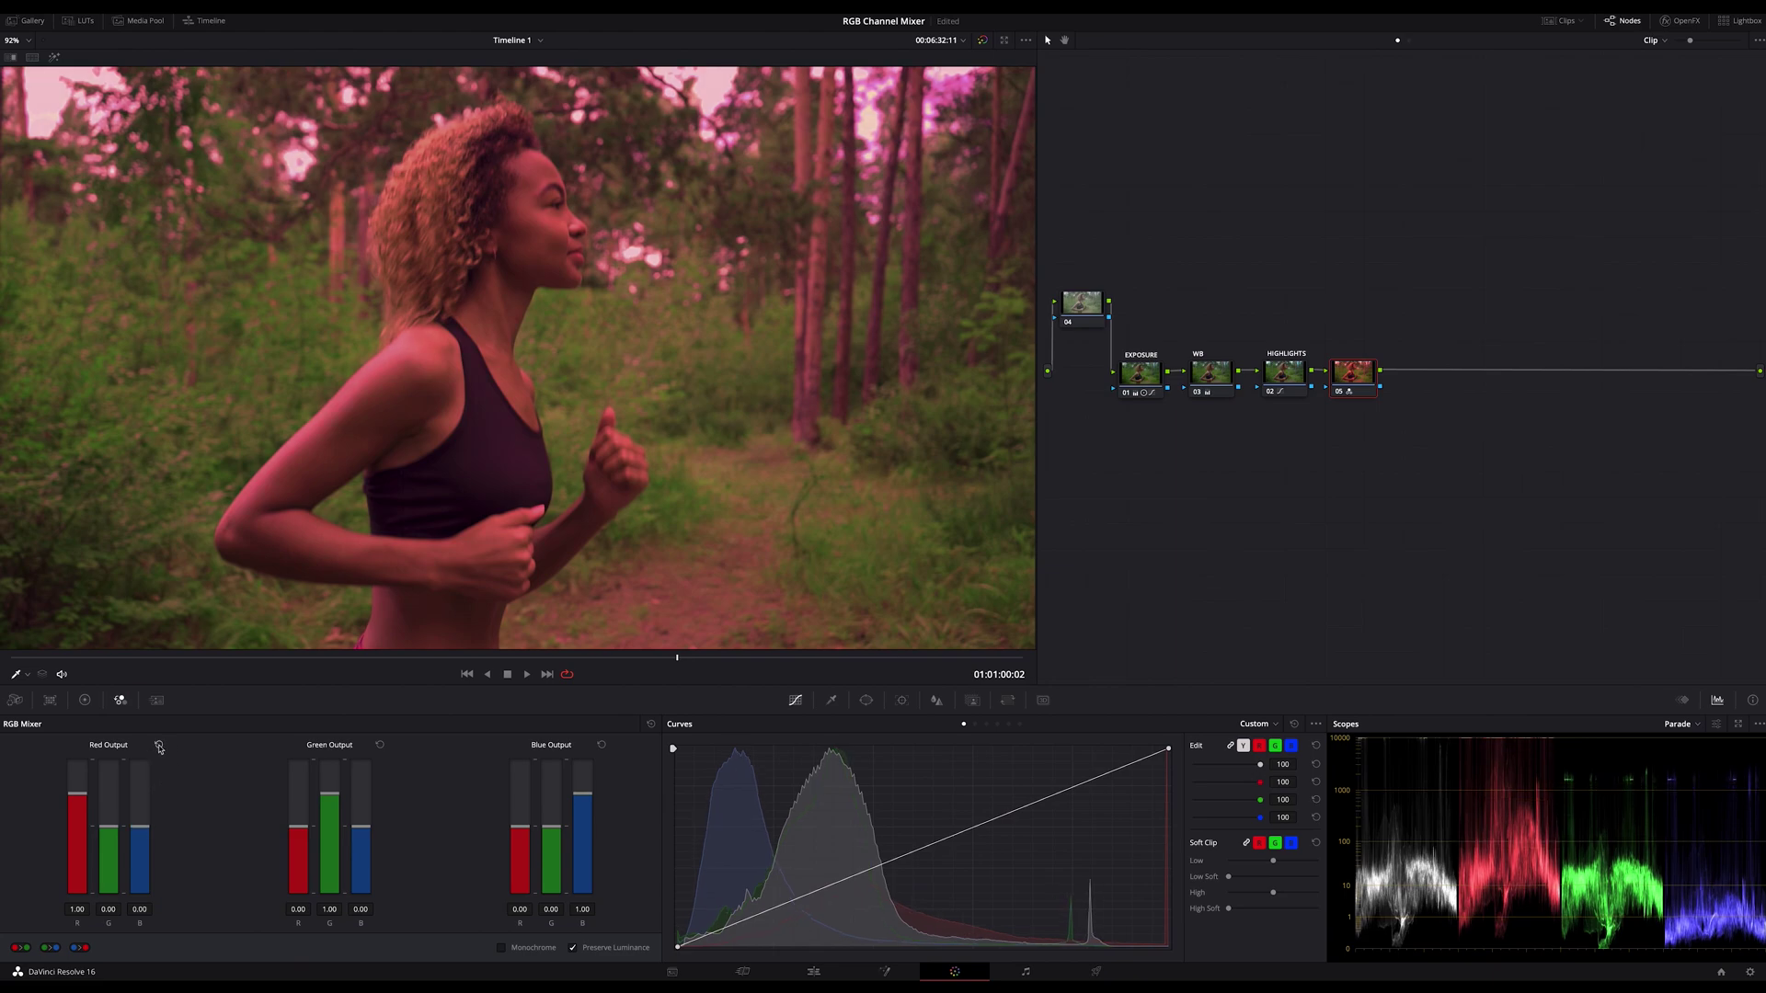
Step: Switch the scopes to Vectorscope, test the Red Output sliders, and drop its red to 0.01
click(1699, 725)
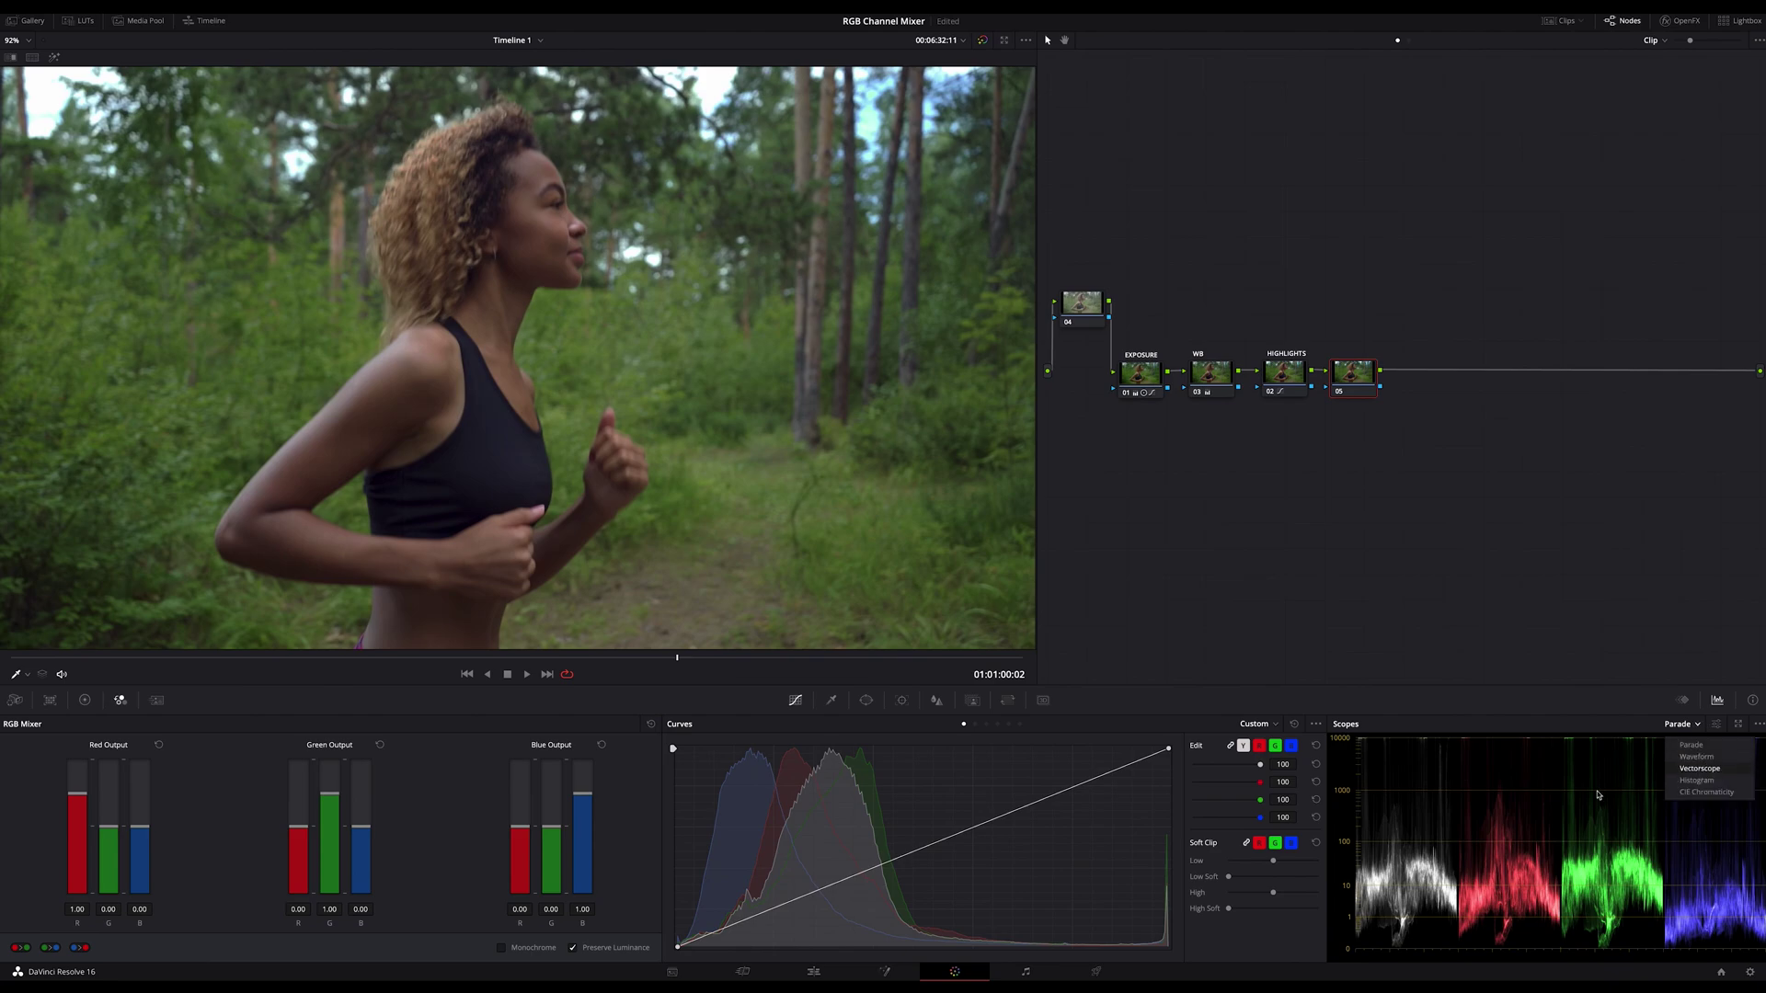
click(1697, 770)
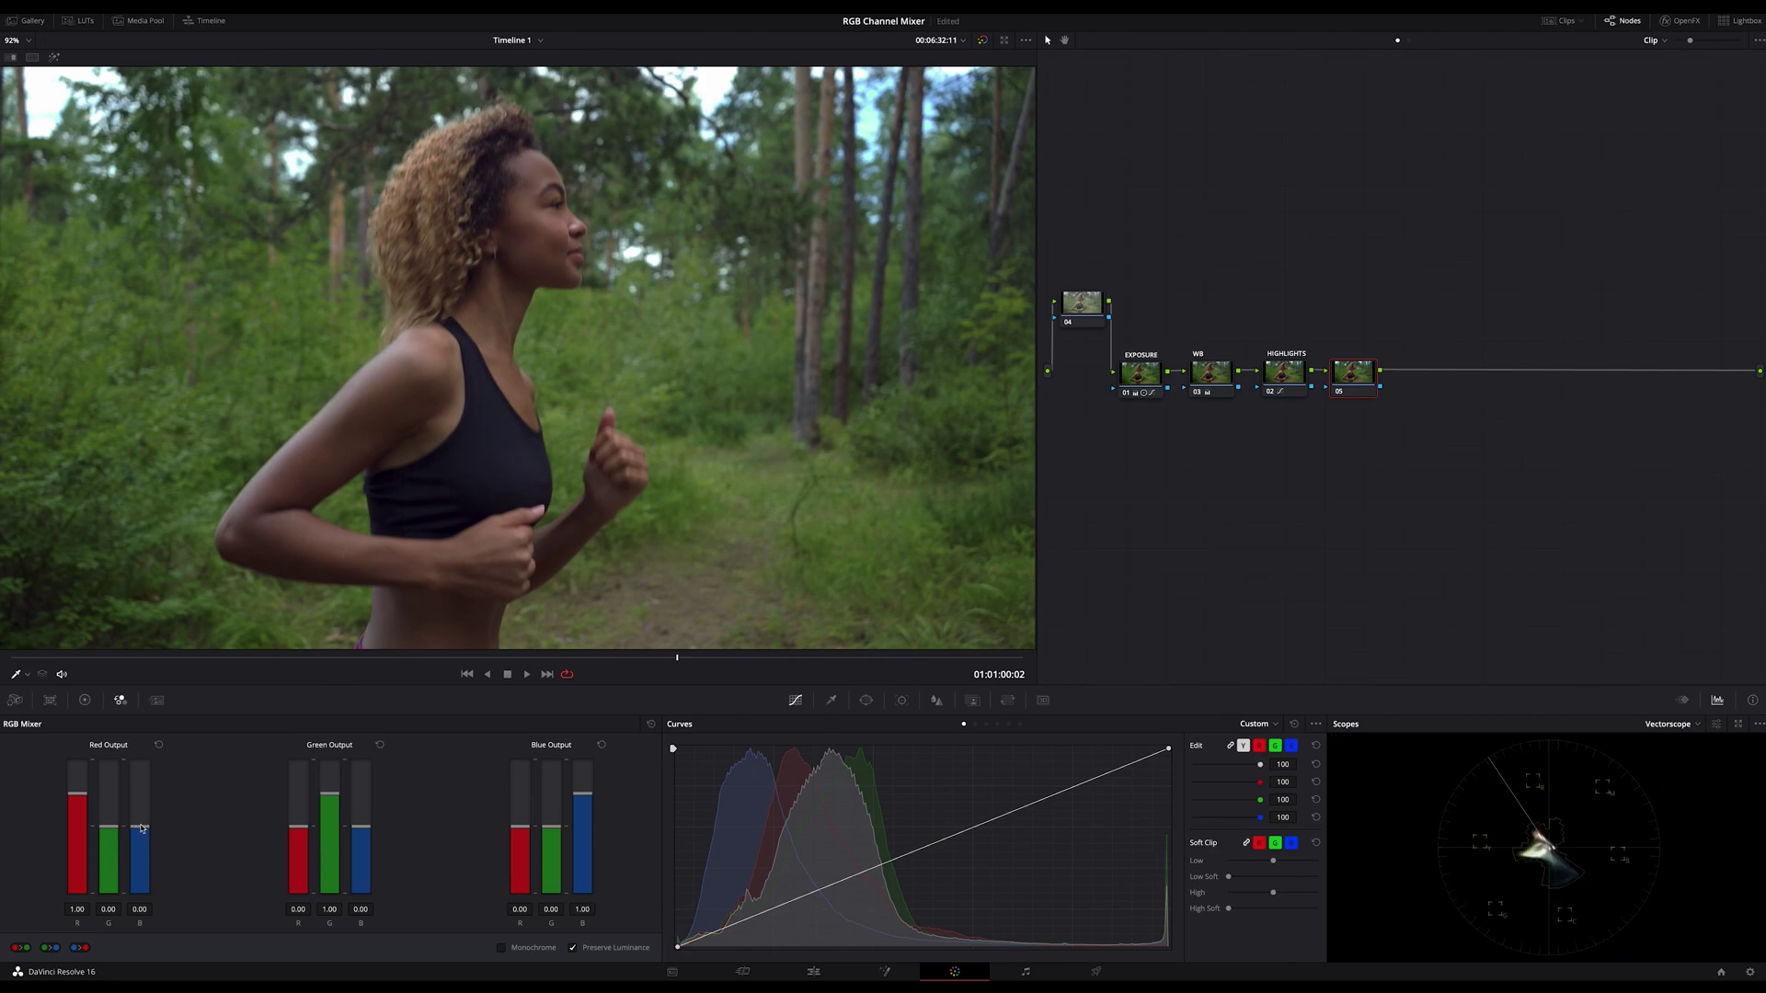
drag(142, 829, 139, 829)
click(158, 744)
drag(80, 797, 81, 827)
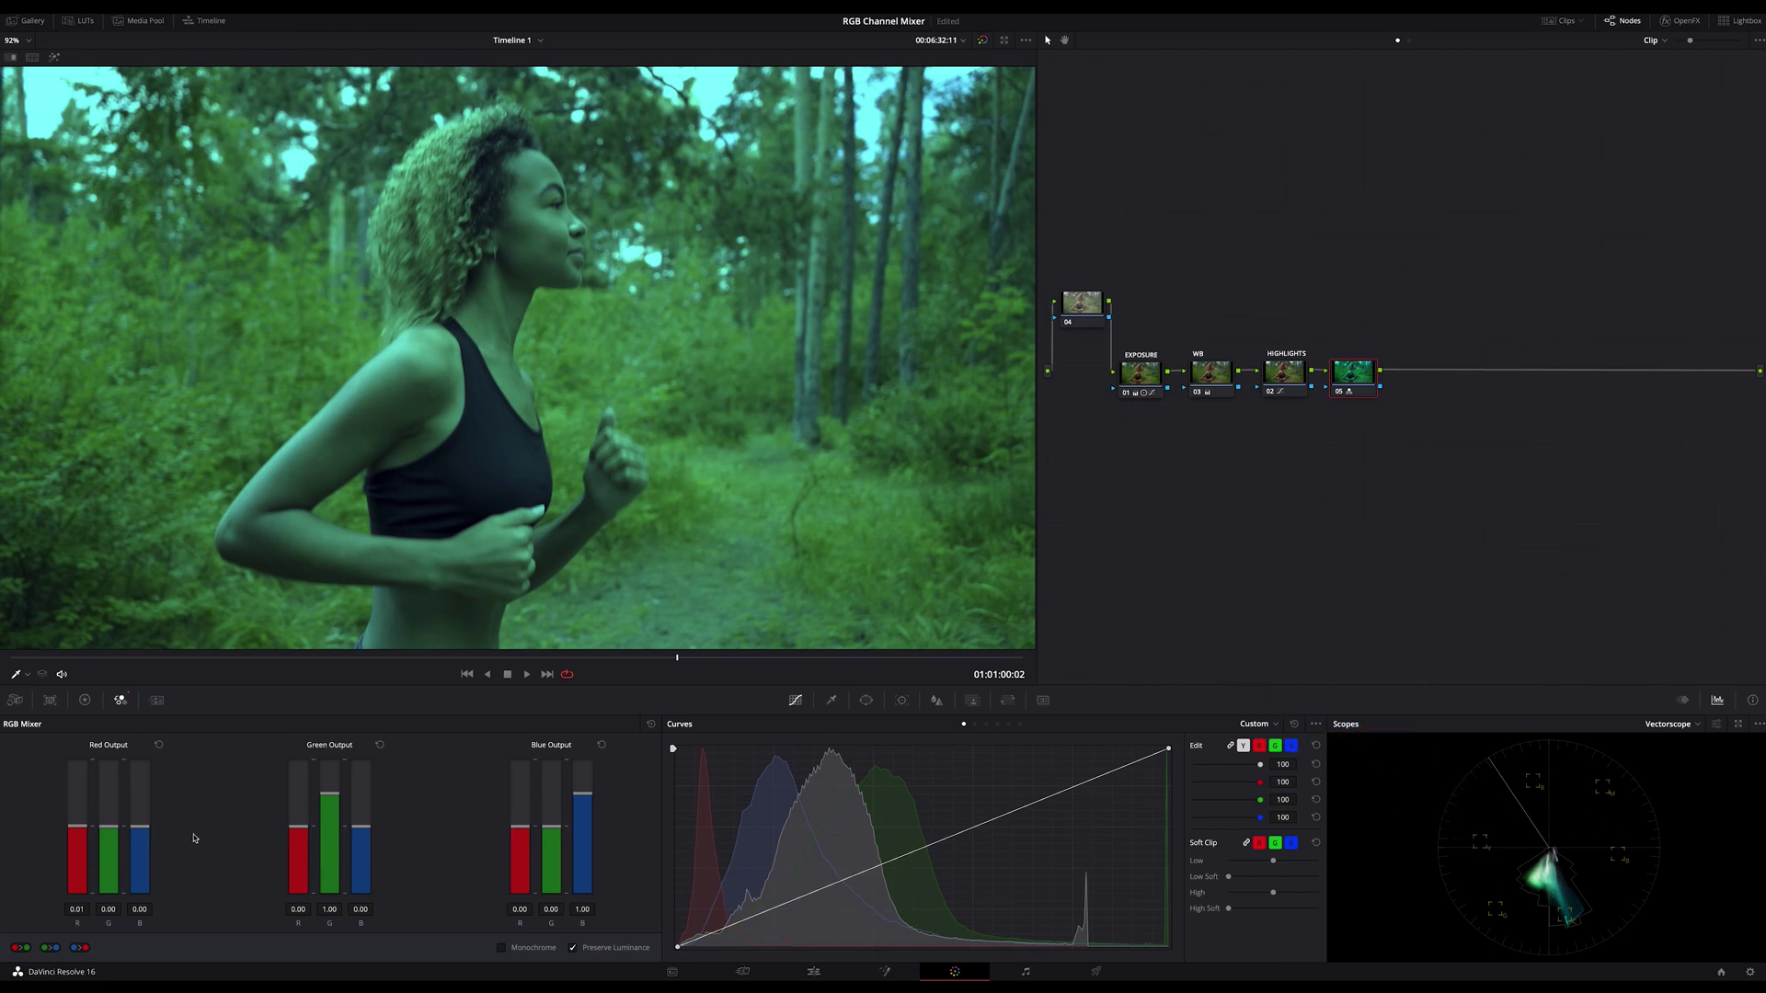
Step: Reset Red Output red to 1.00, test and revert Green and Blue Outputs, and nudge node 05 right
click(159, 747)
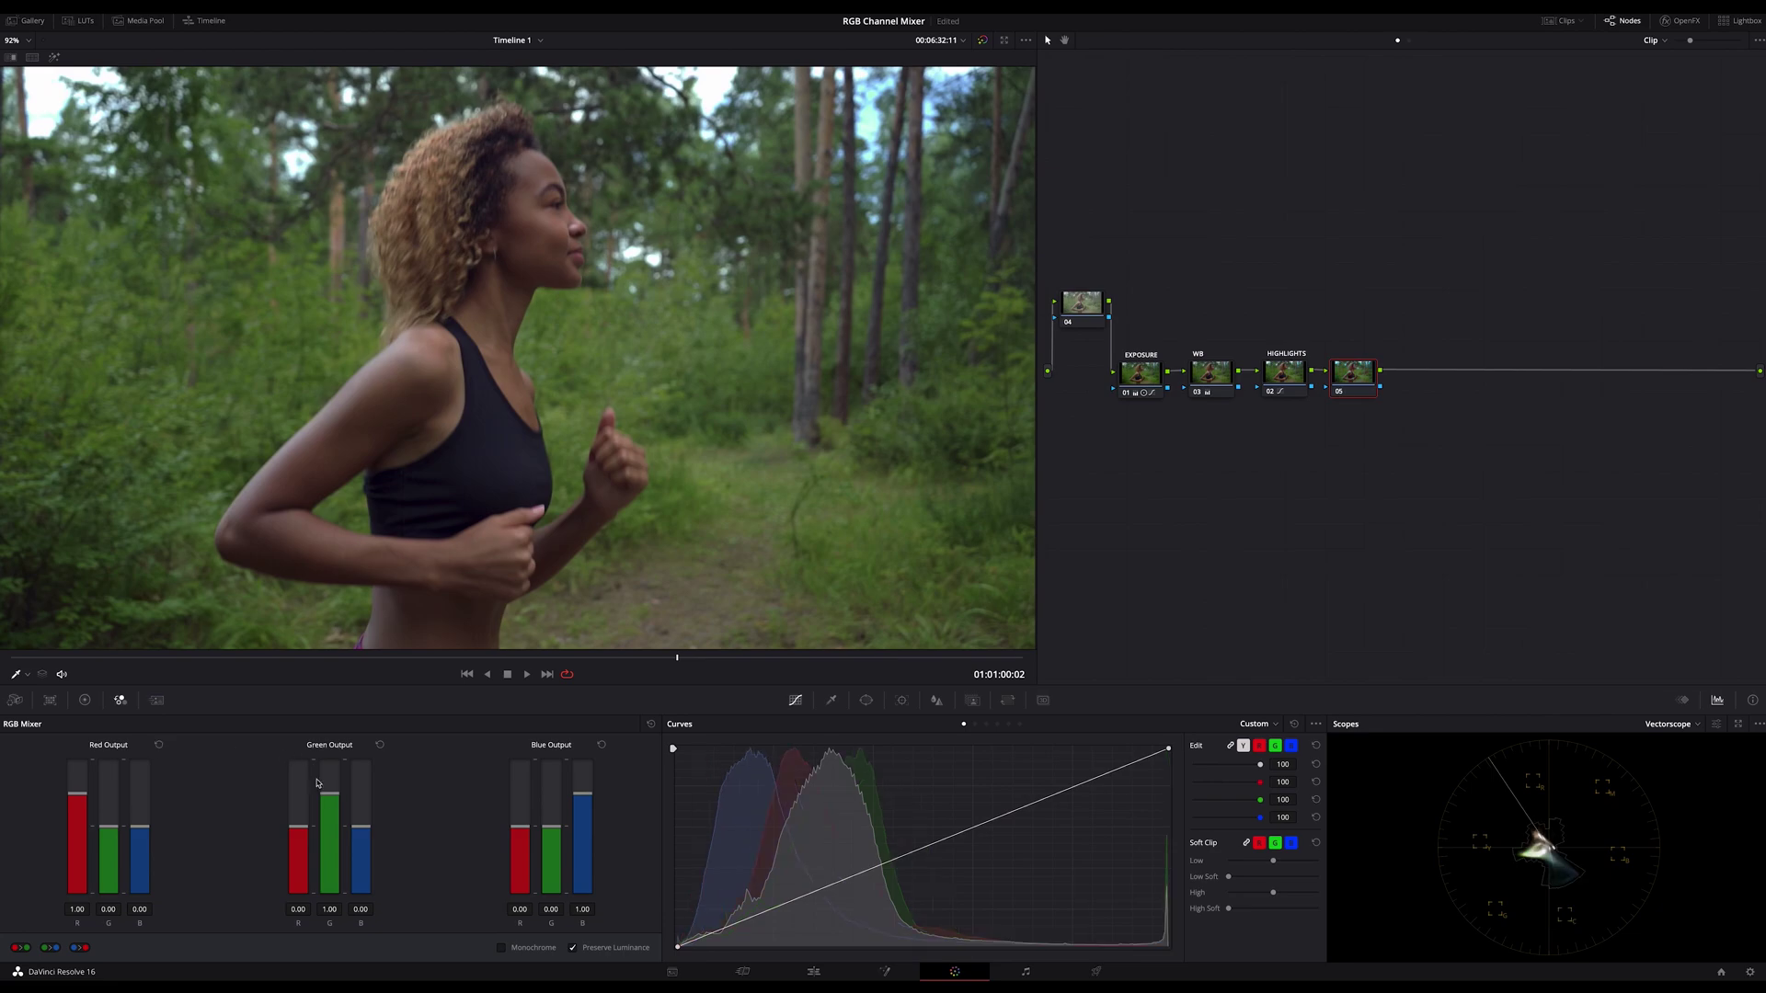
drag(329, 794, 331, 826)
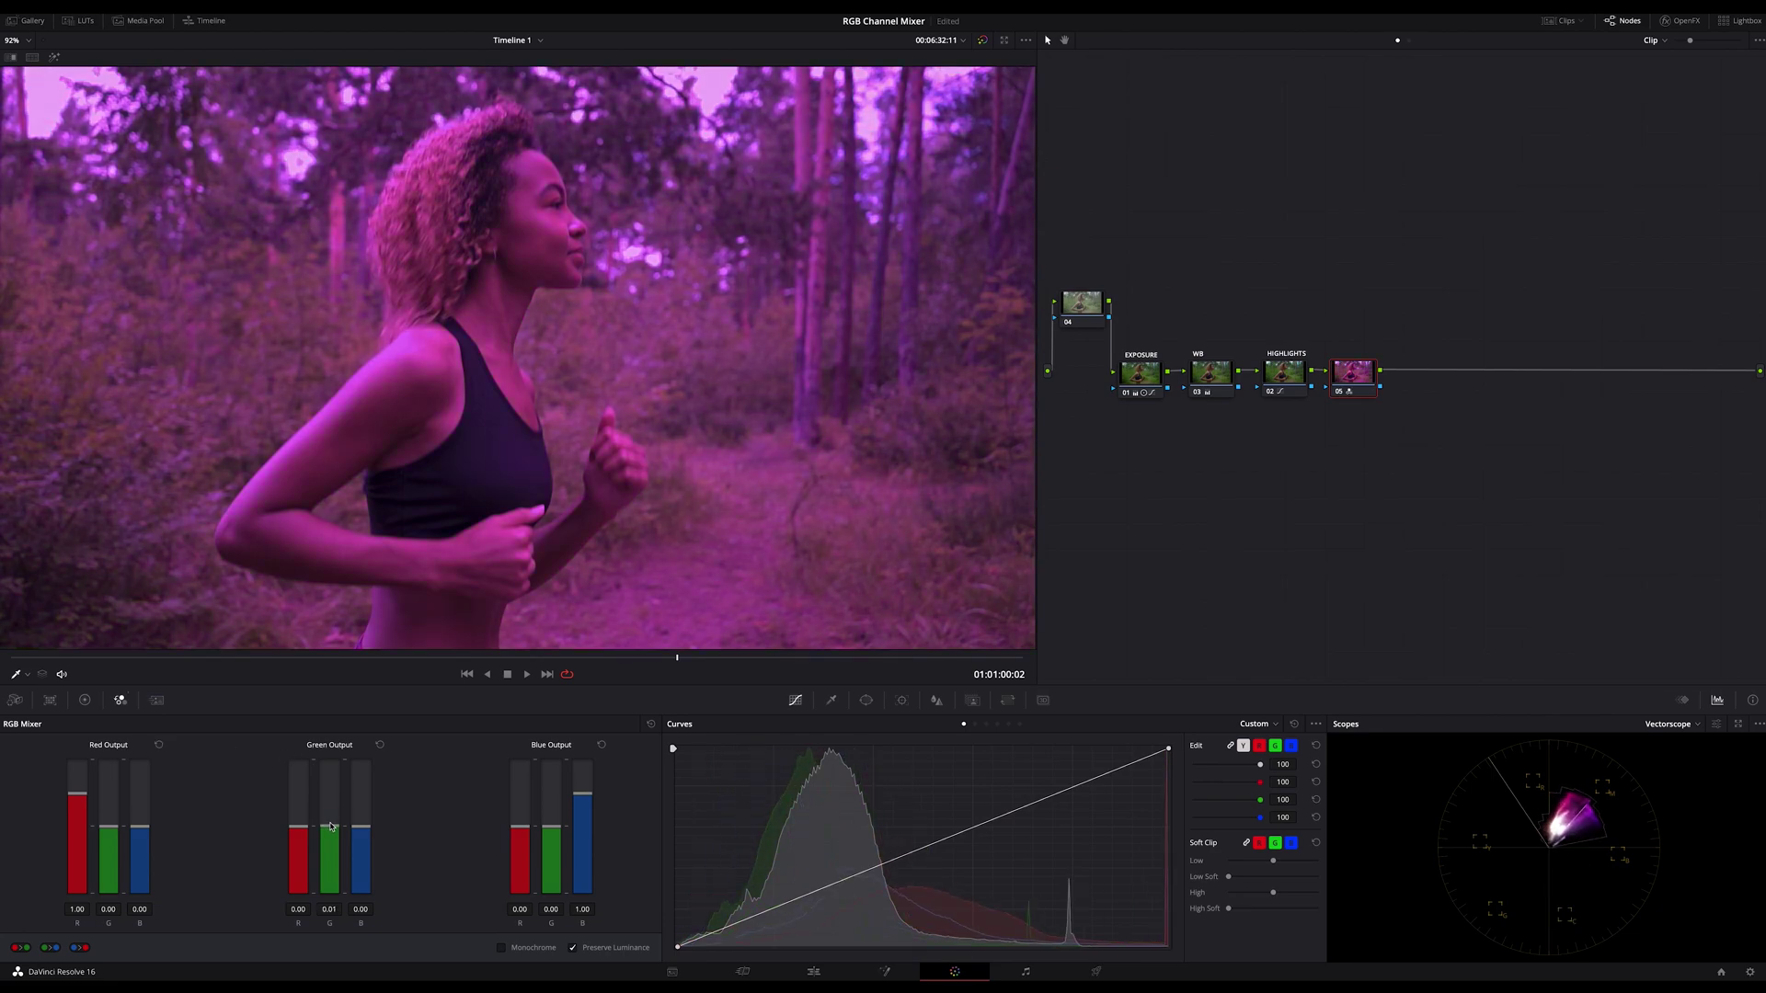
click(381, 746)
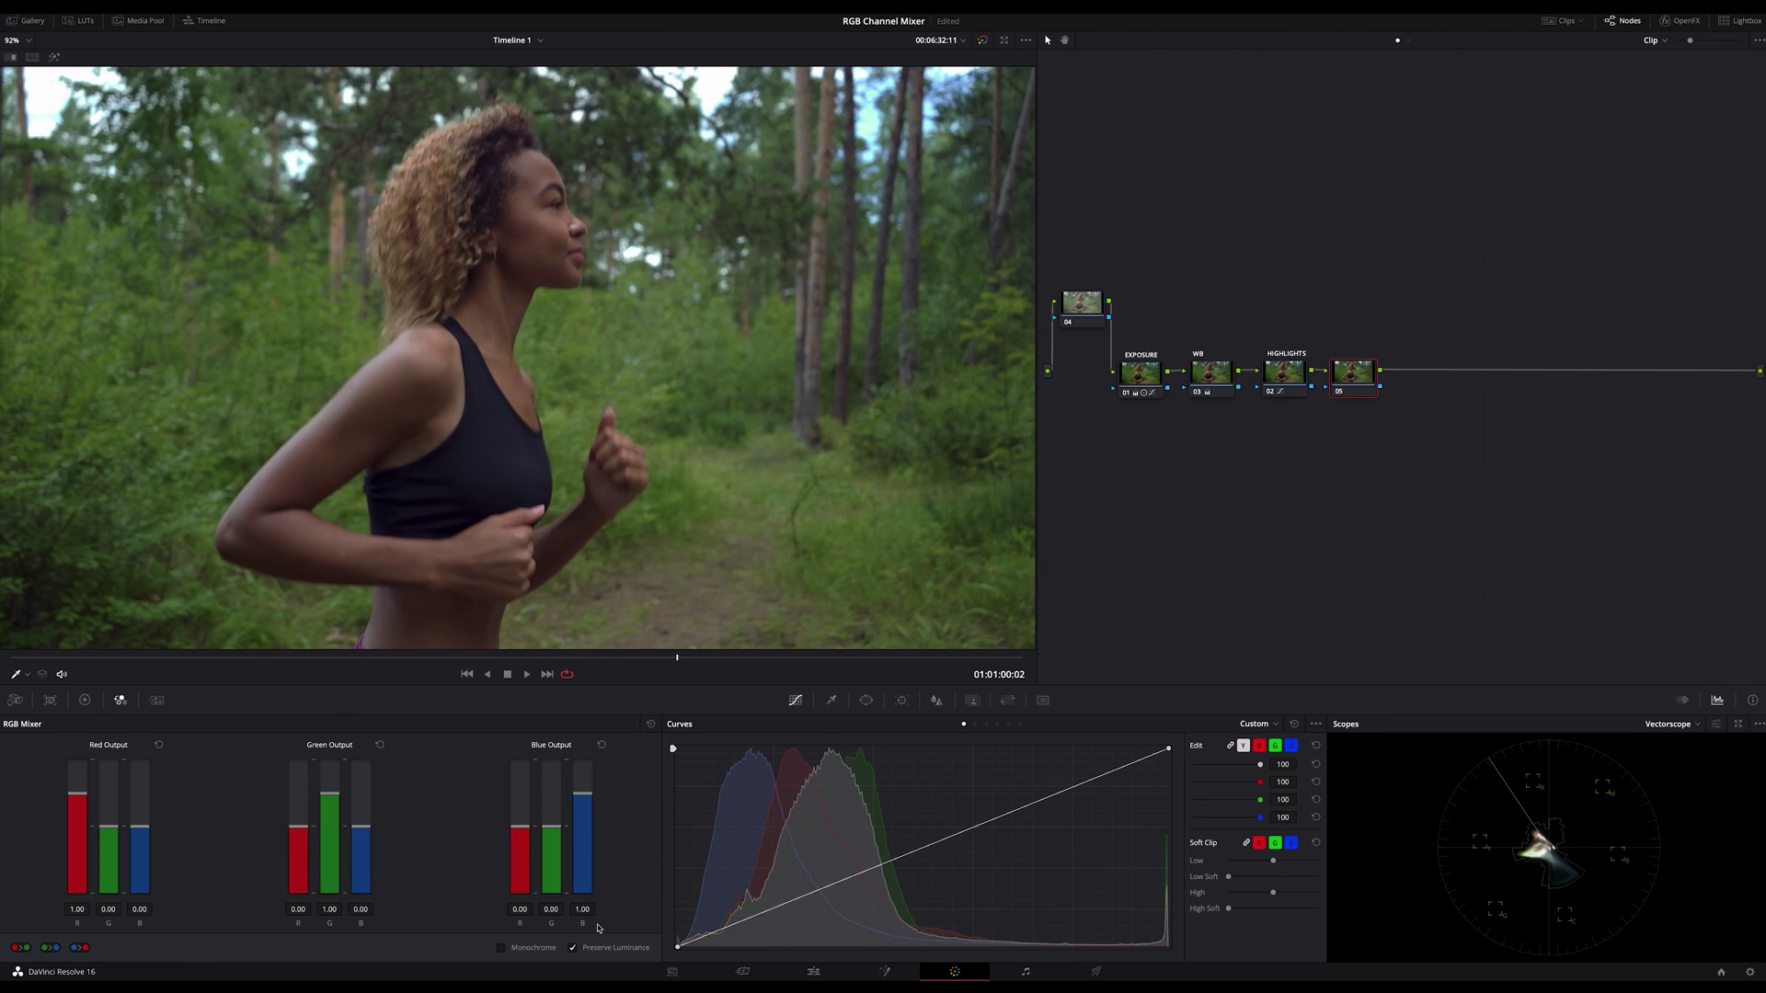
drag(586, 797, 586, 820)
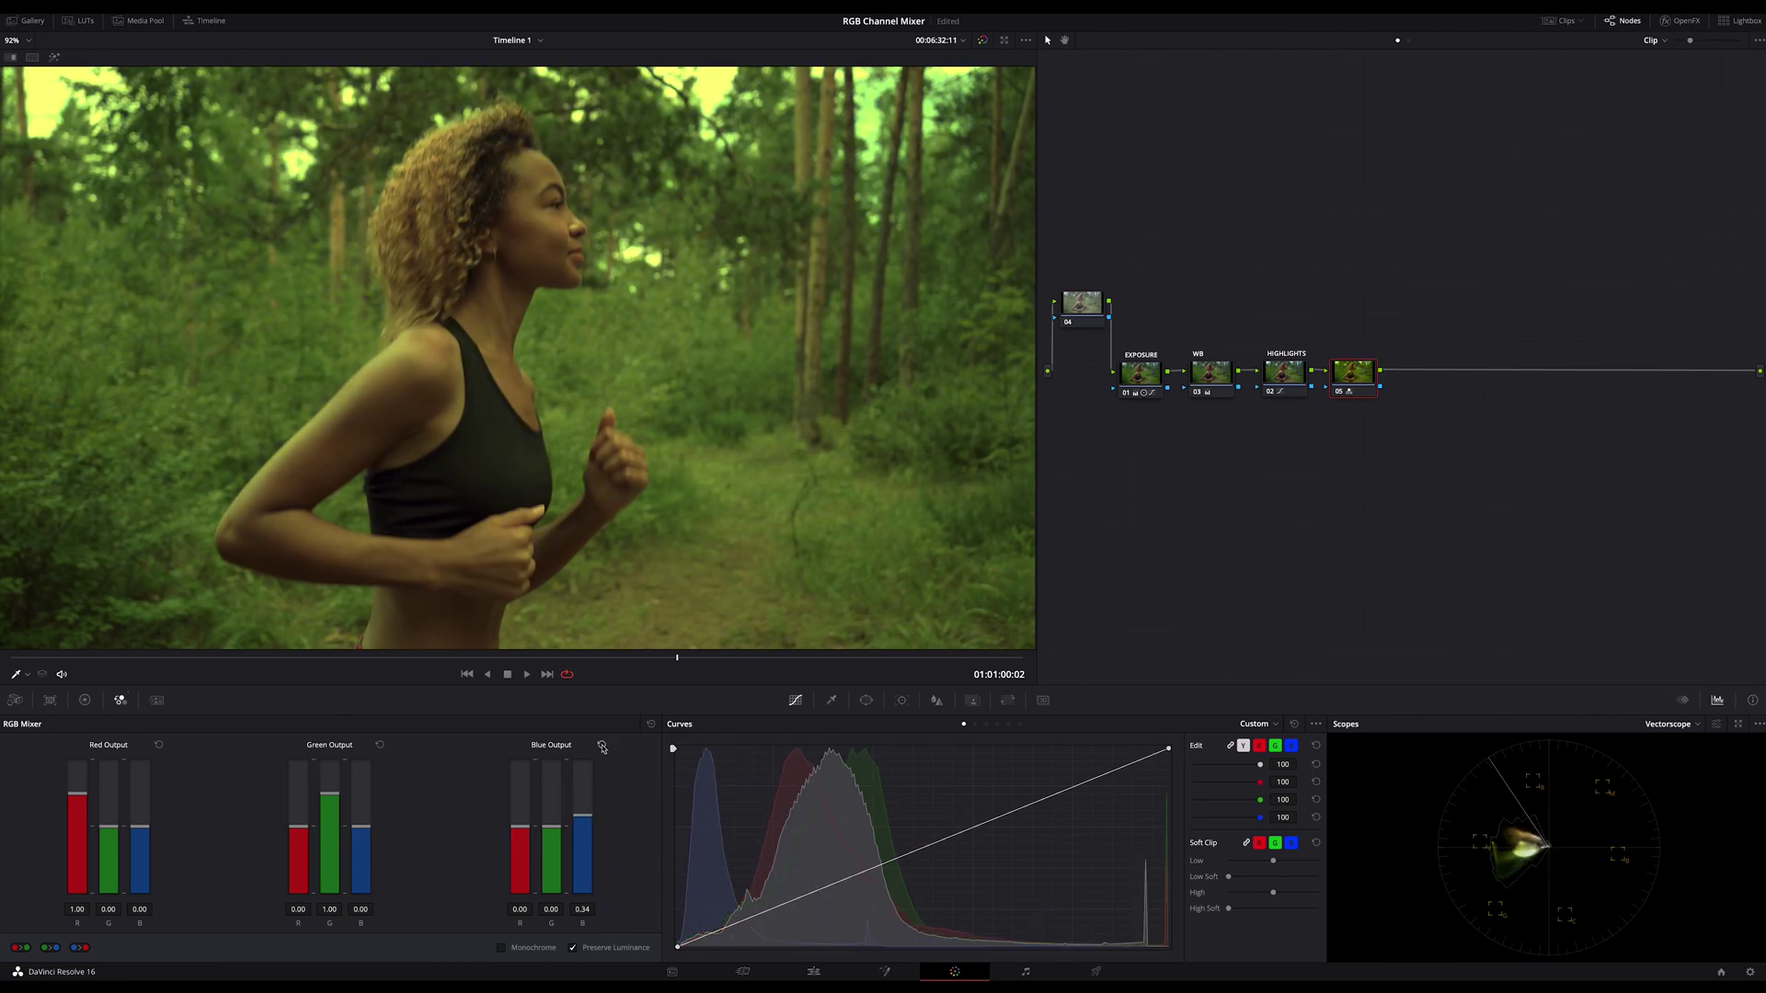
key(ctrl+z)
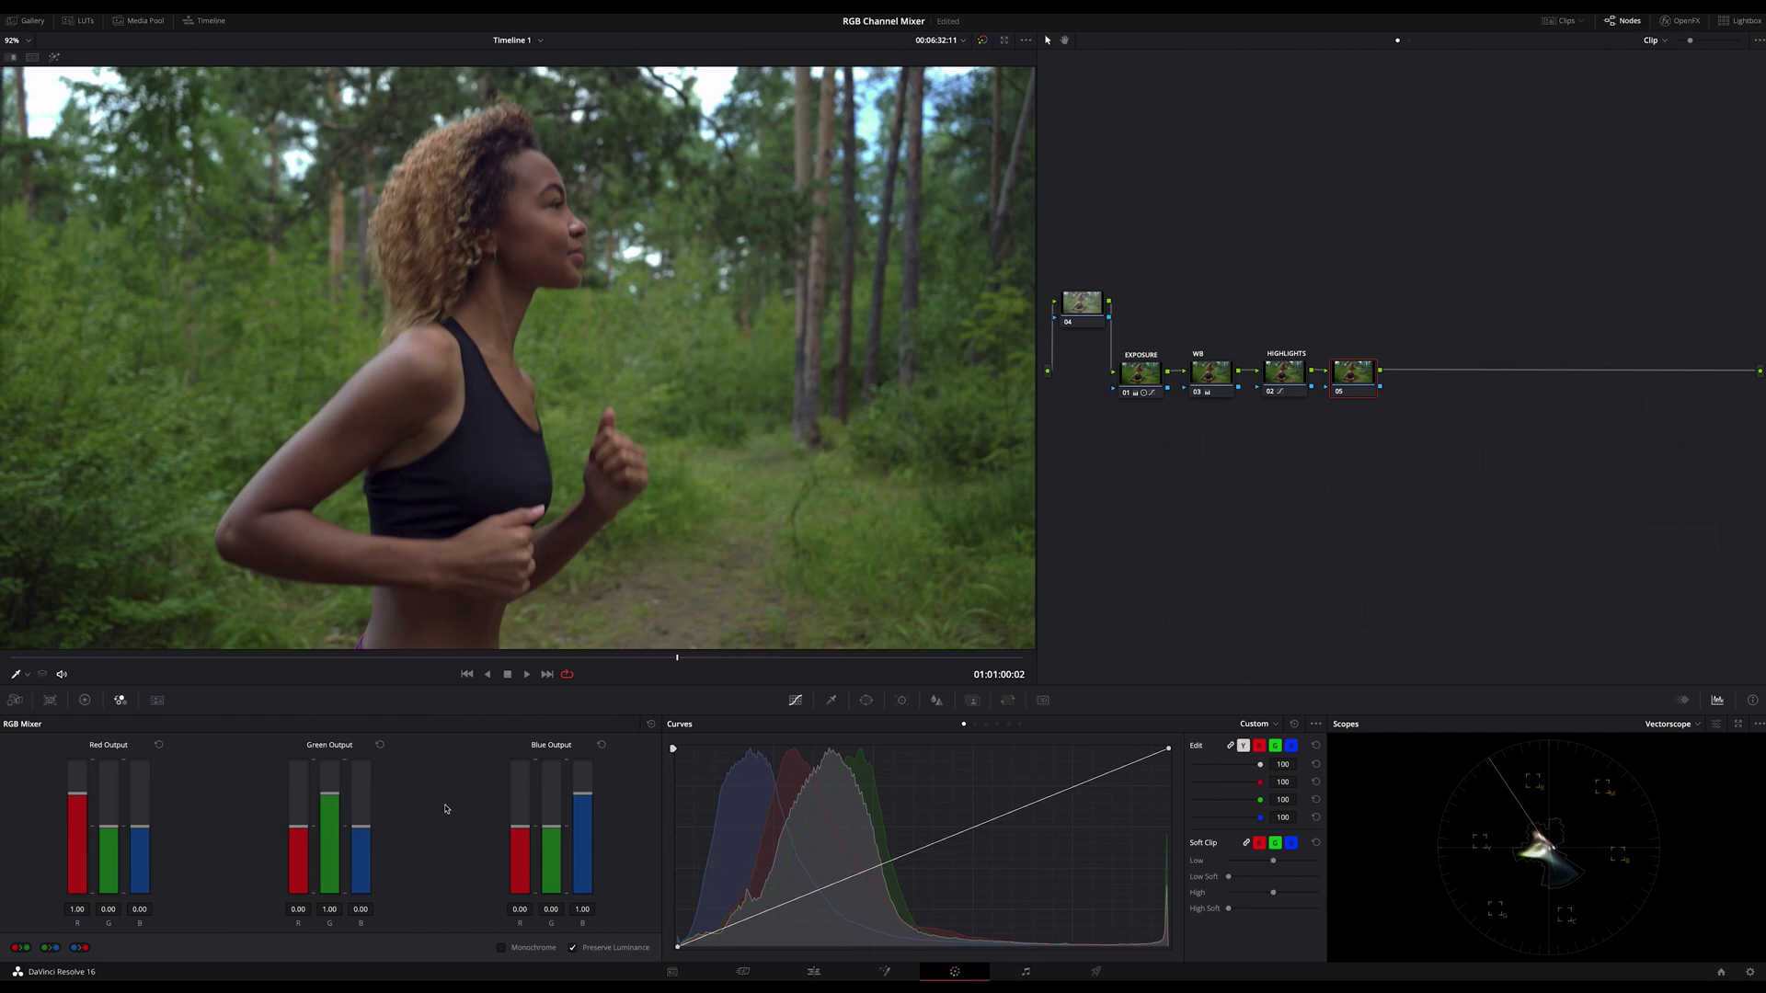
drag(1353, 374, 1377, 376)
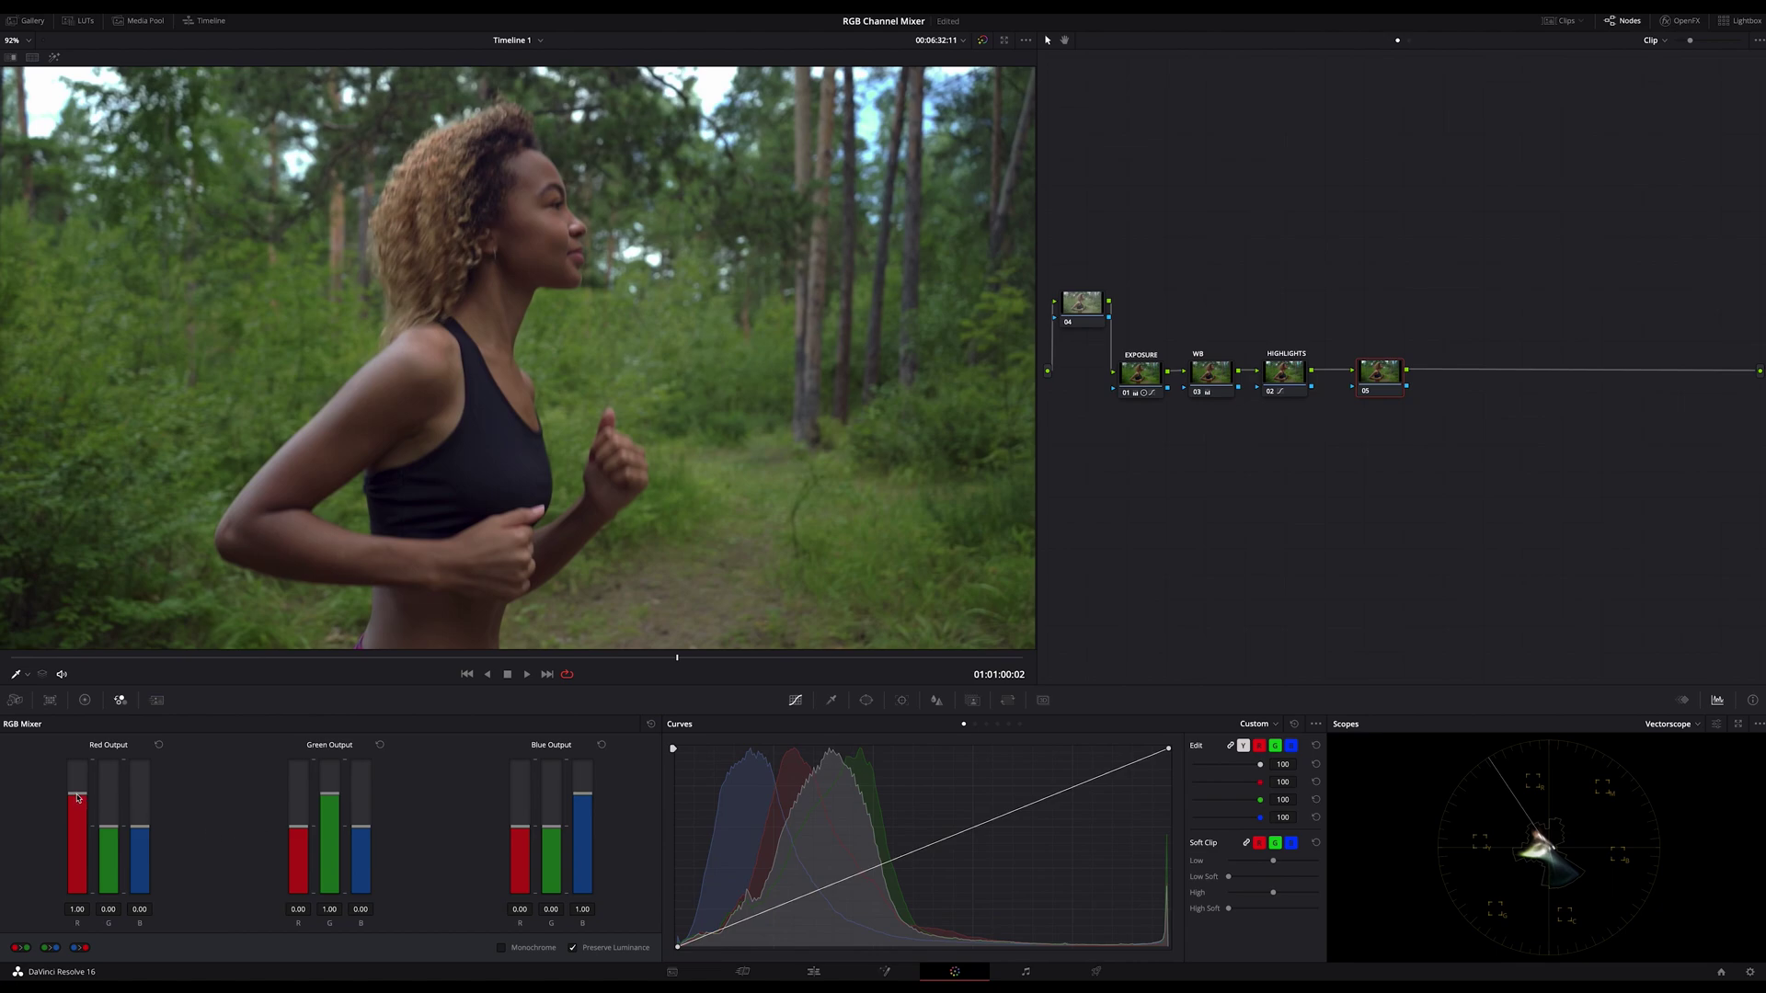
Step: Raise the Red Output's red to 1.23 and pull its green to -0.04
drag(78, 797, 77, 783)
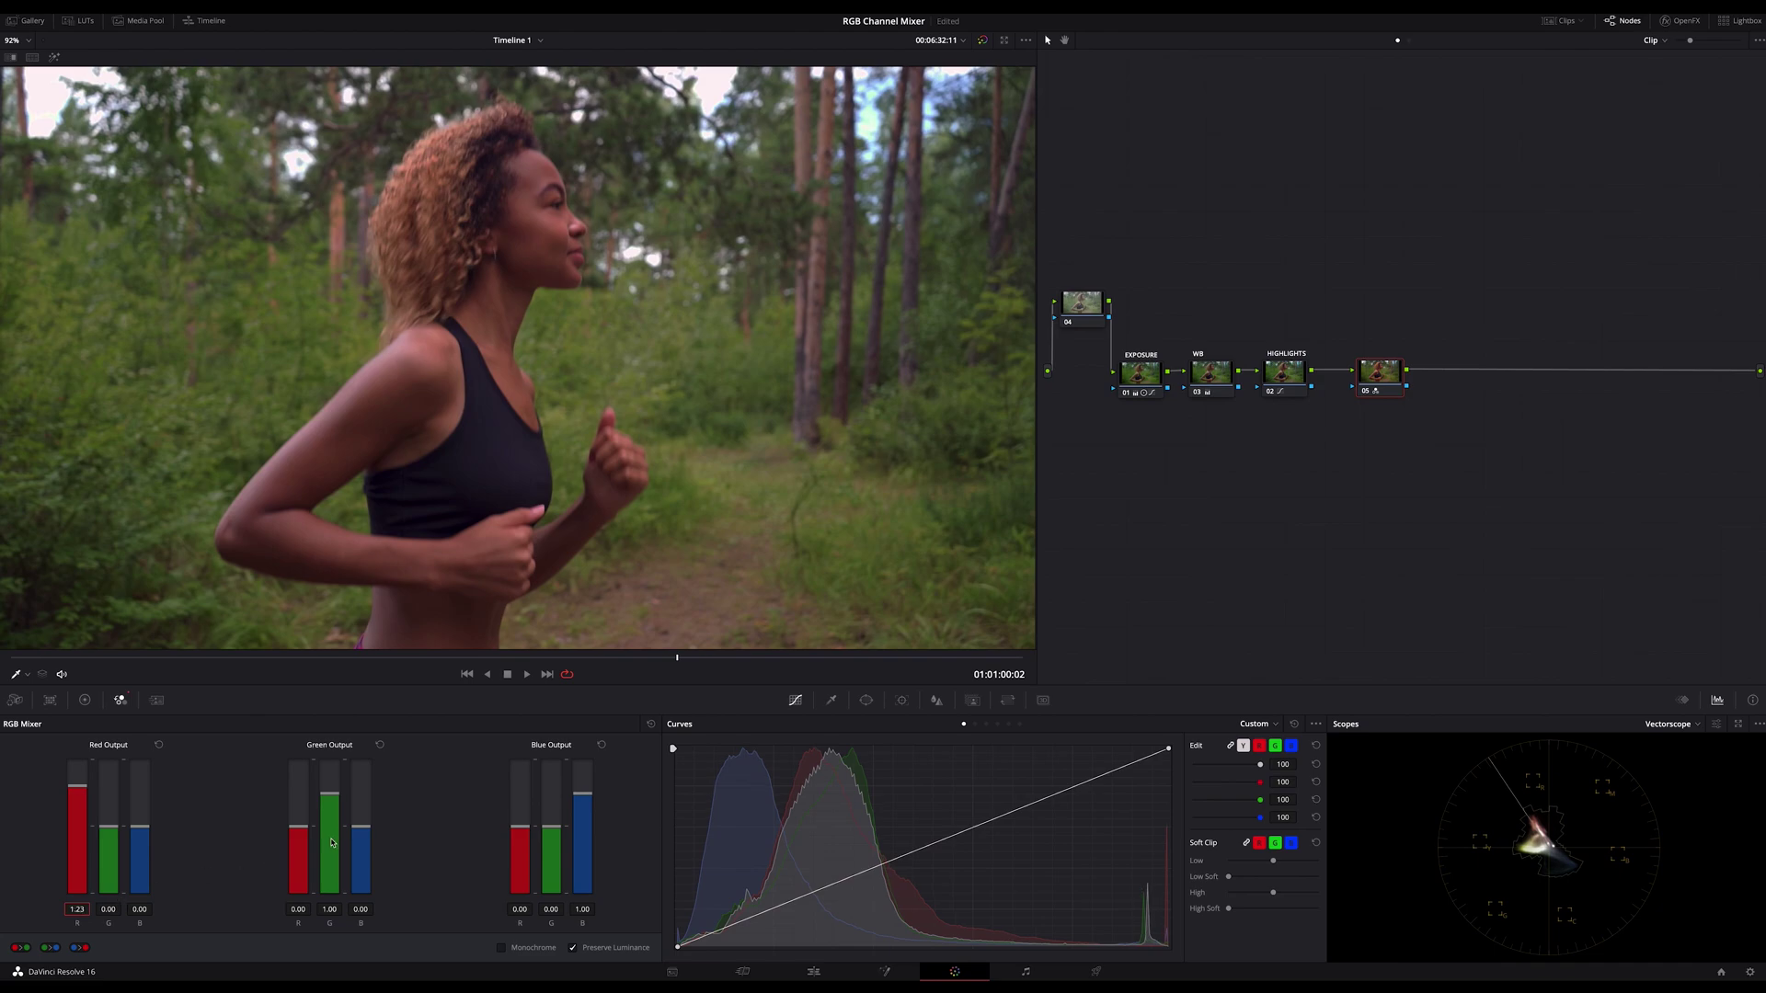
click(110, 831)
drag(110, 831, 110, 814)
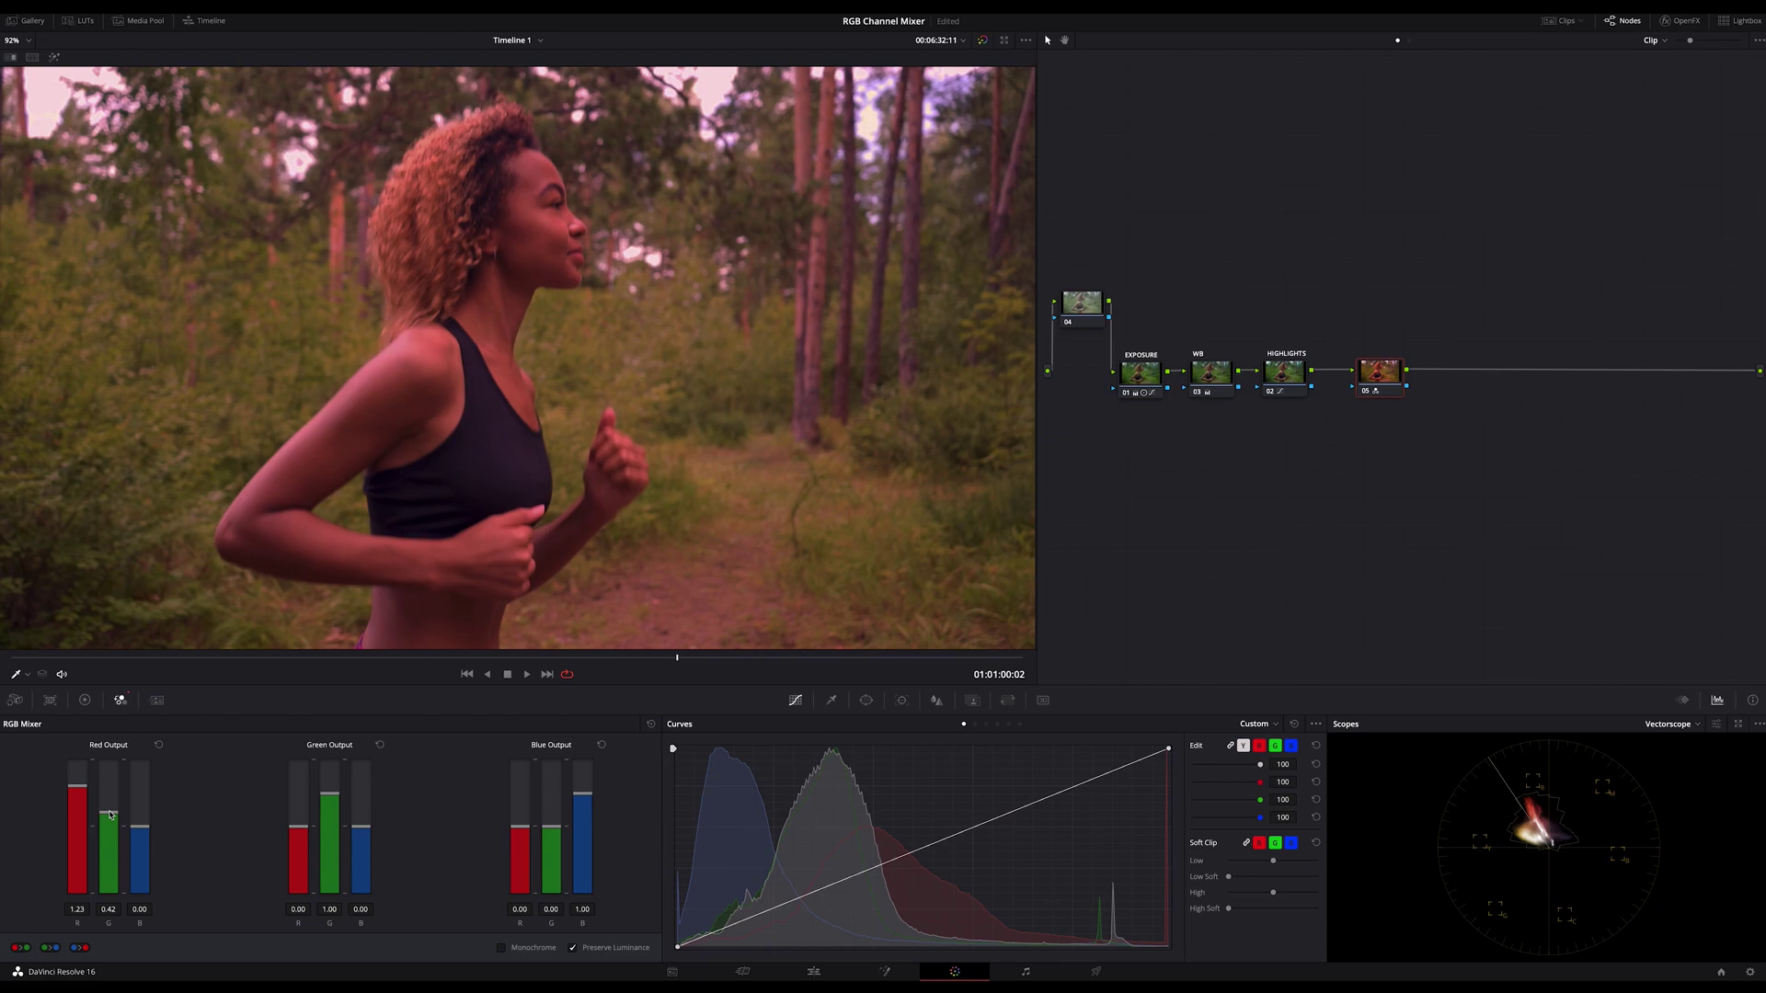
drag(110, 814, 110, 831)
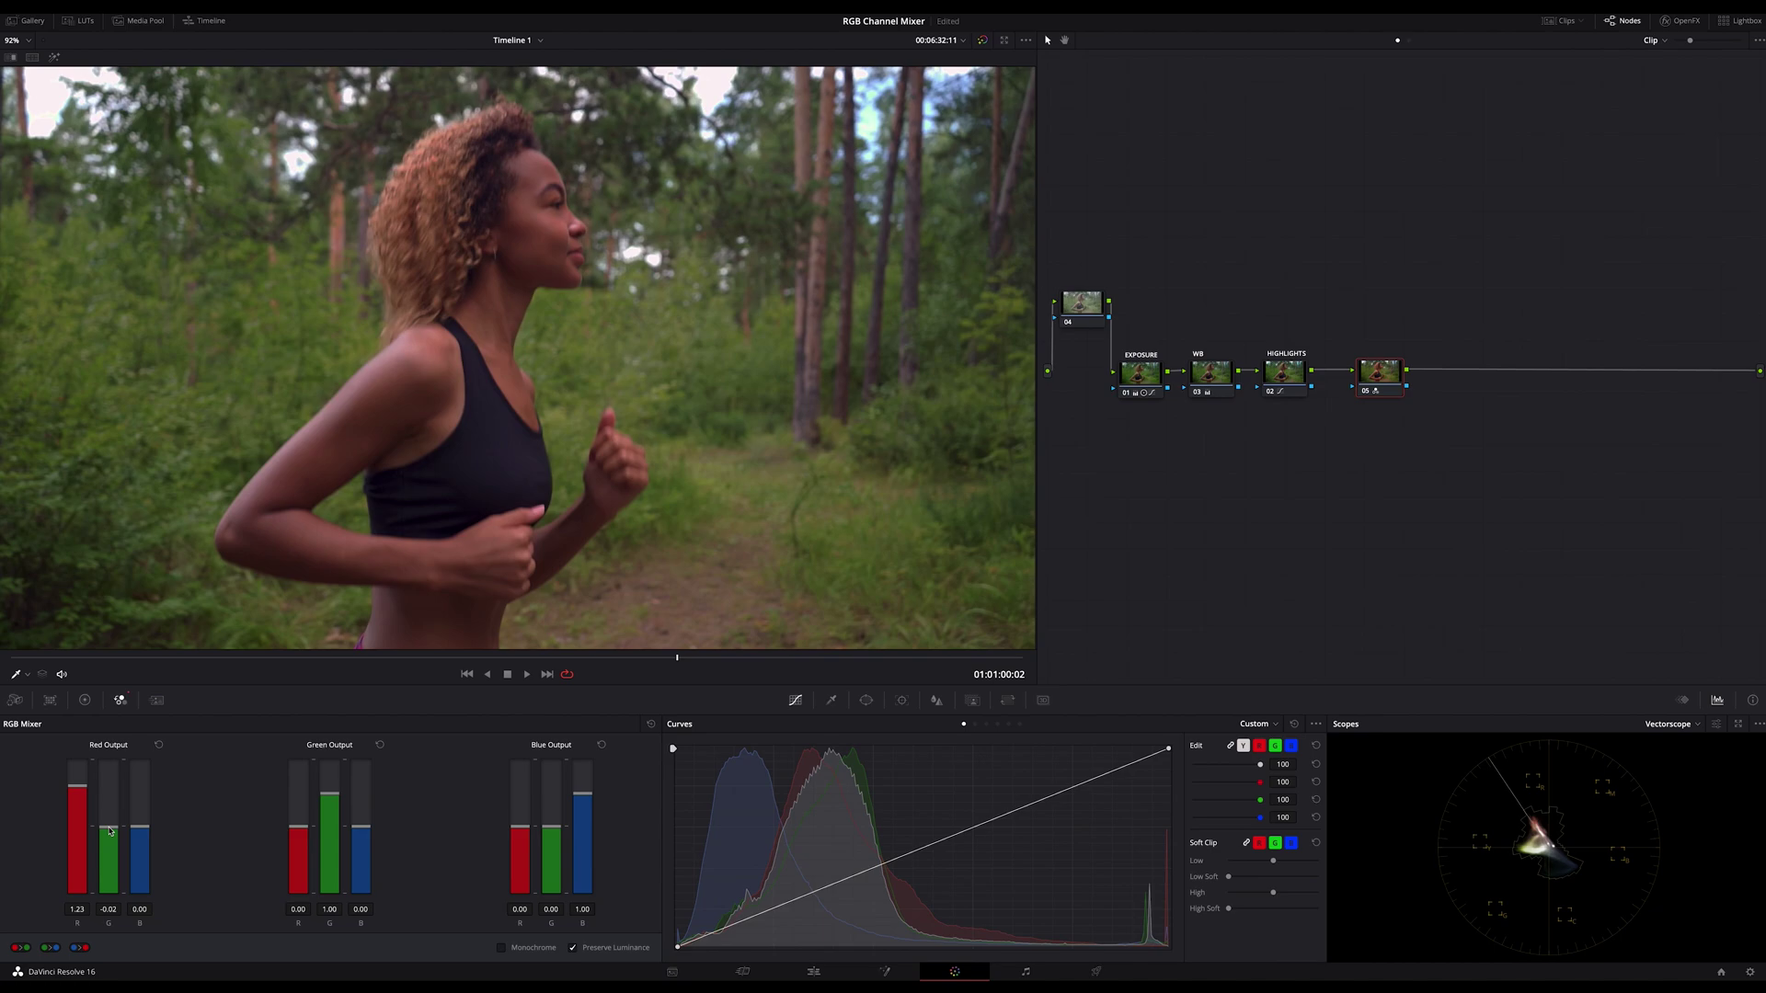
drag(110, 830, 110, 832)
Step: Set the Red Output's blue to -0.02 and check the result on a later frame
click(1377, 381)
drag(147, 831, 149, 832)
click(737, 658)
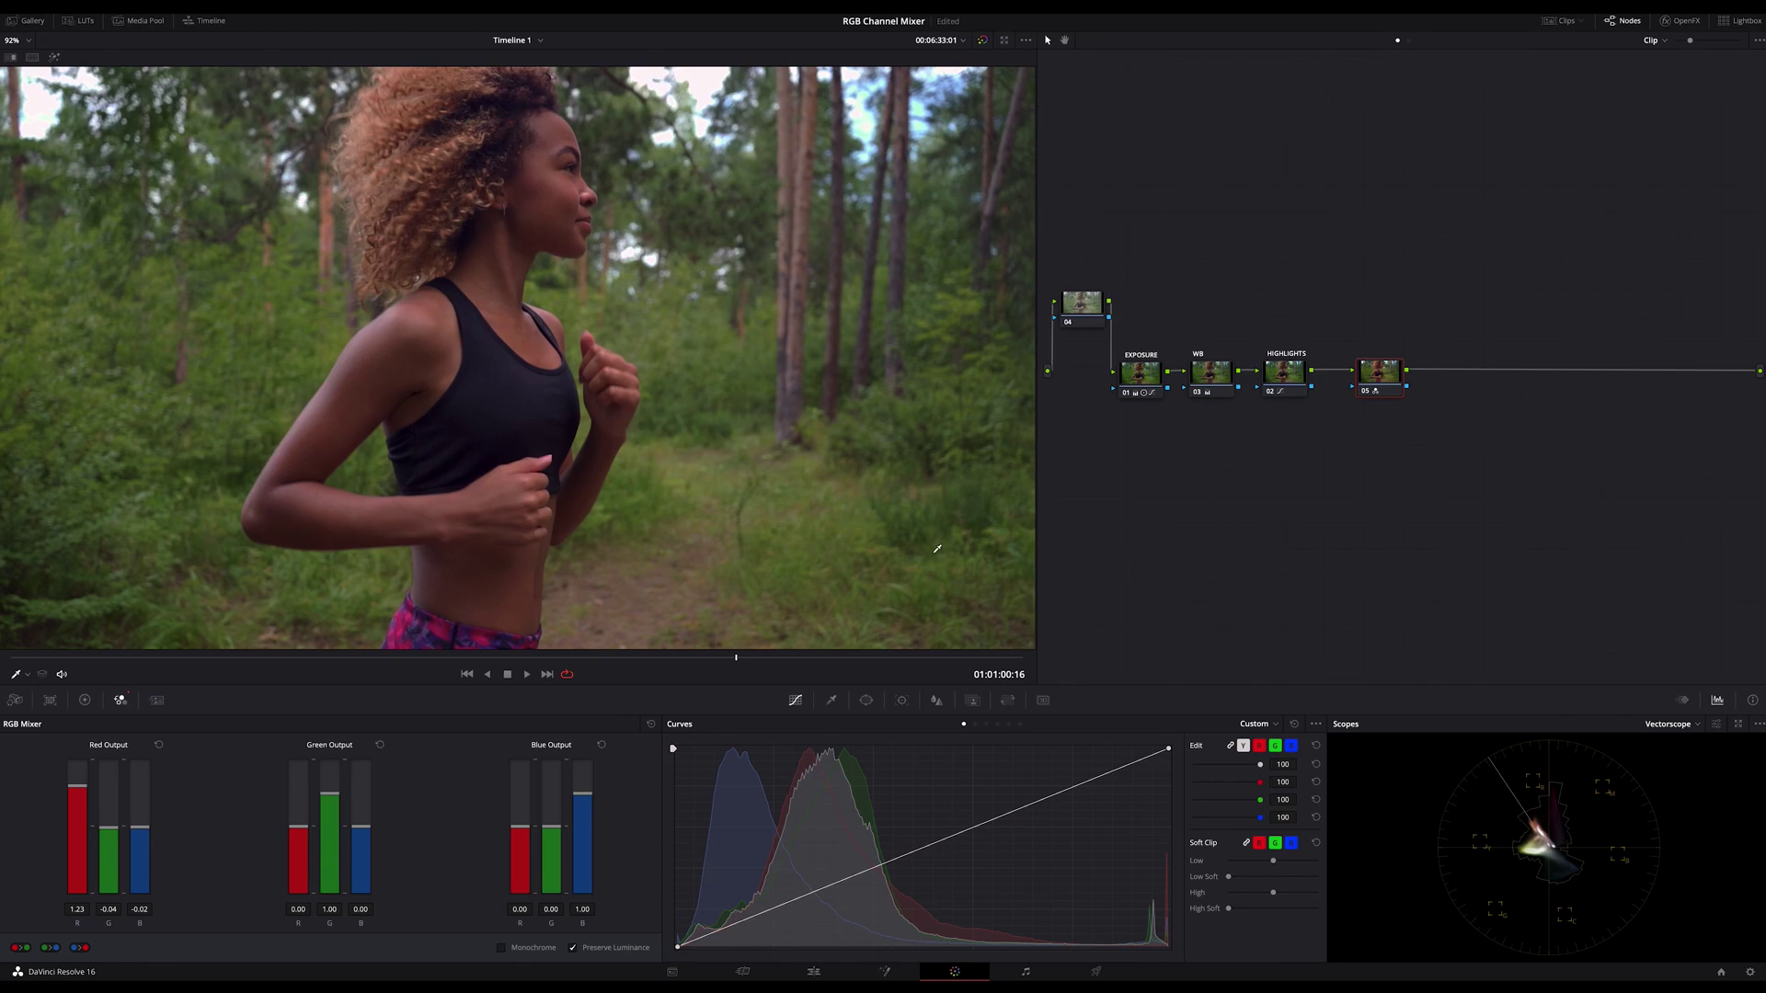
Step: Test the Green Output's red and green sliders, reset them, then lower its green to 0.87
drag(756, 668, 933, 666)
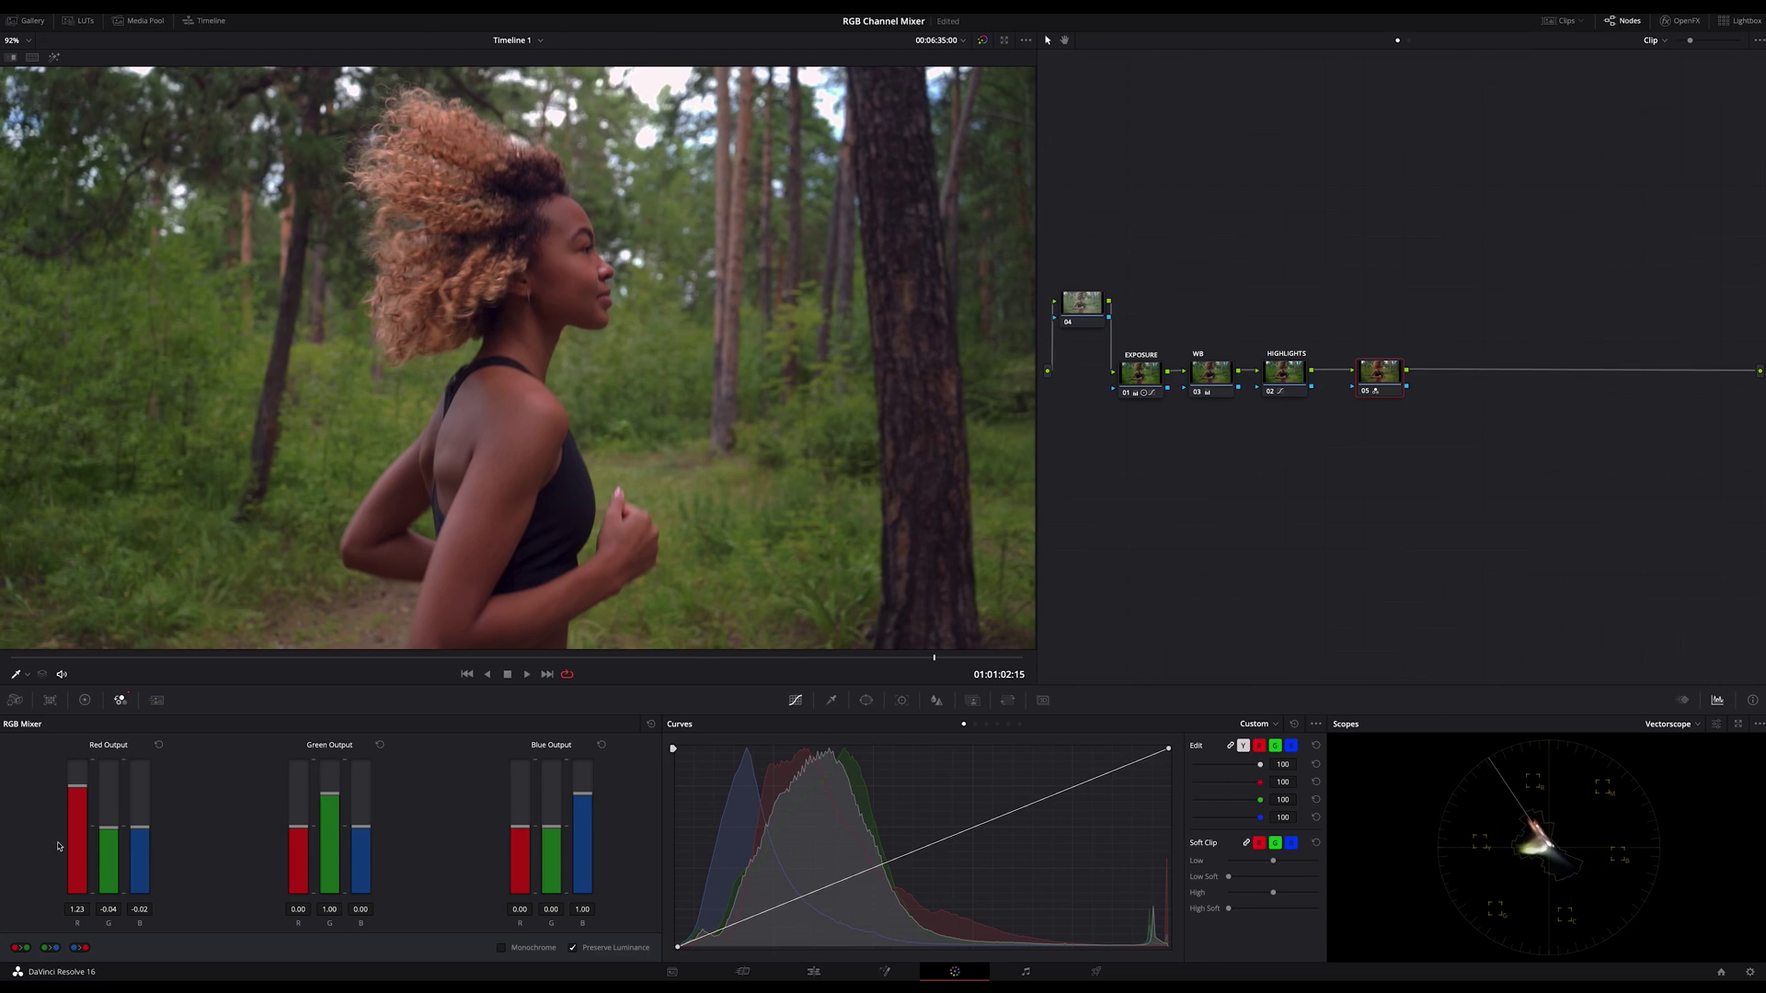
drag(300, 827, 304, 864)
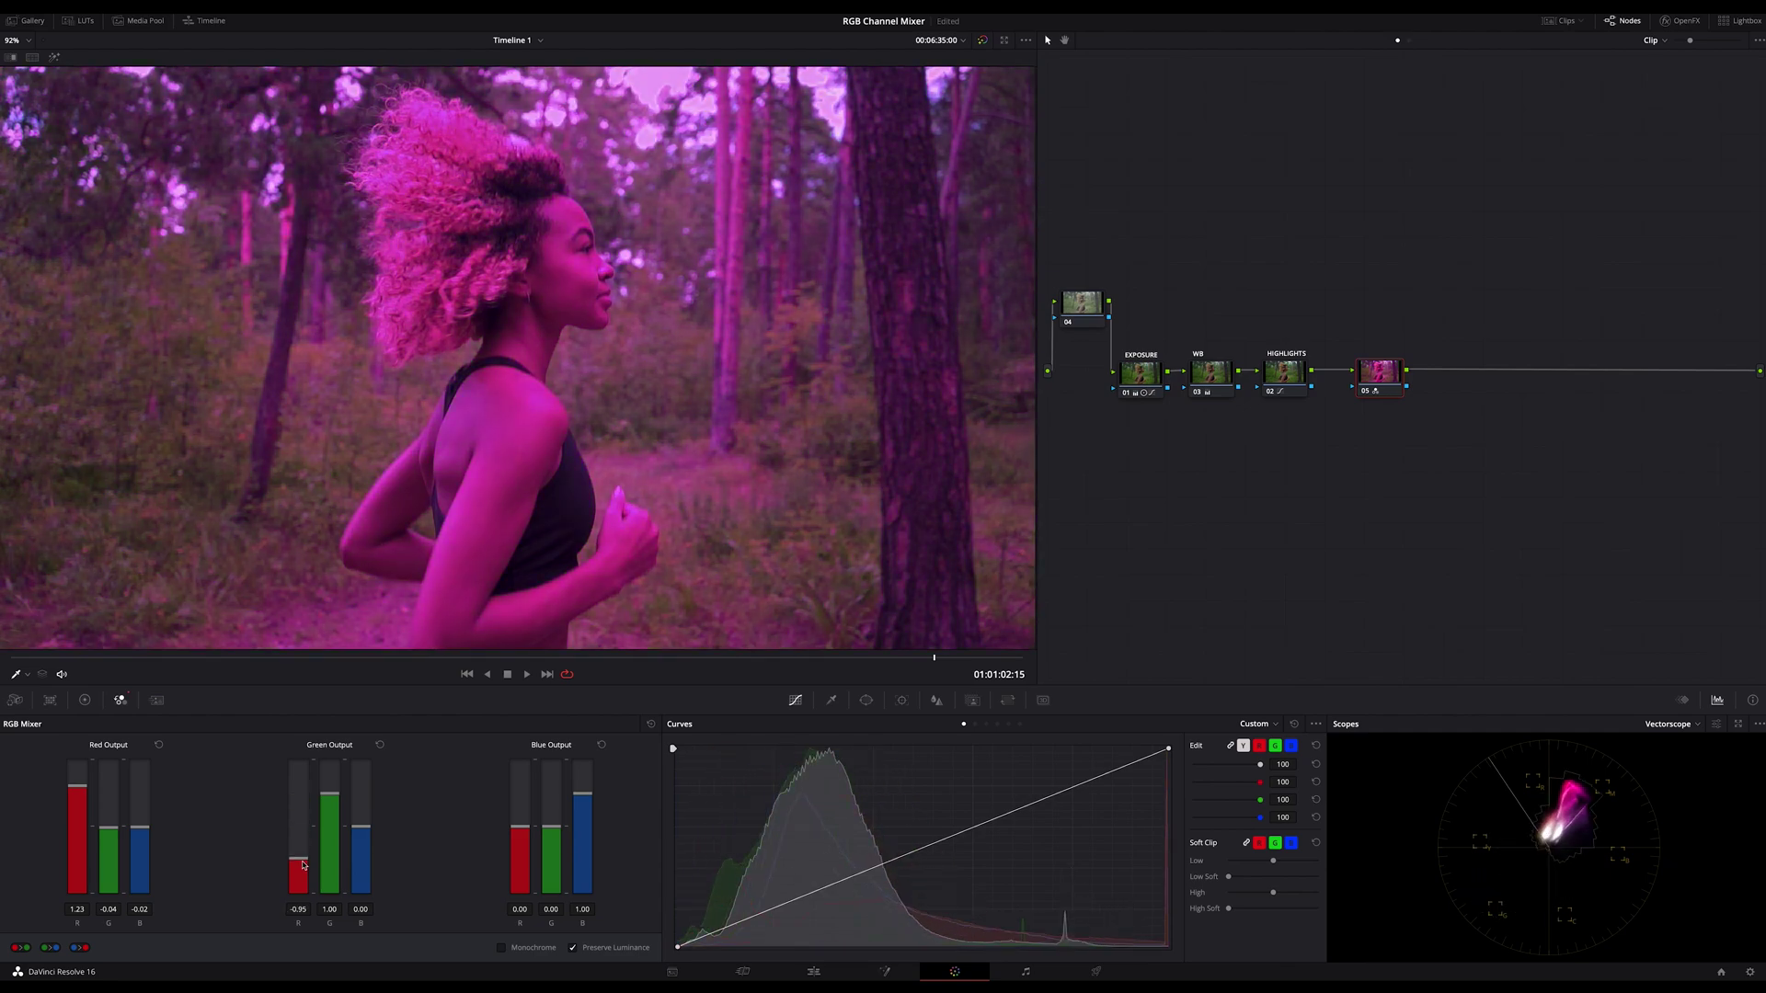
click(380, 745)
drag(331, 793, 333, 762)
click(378, 746)
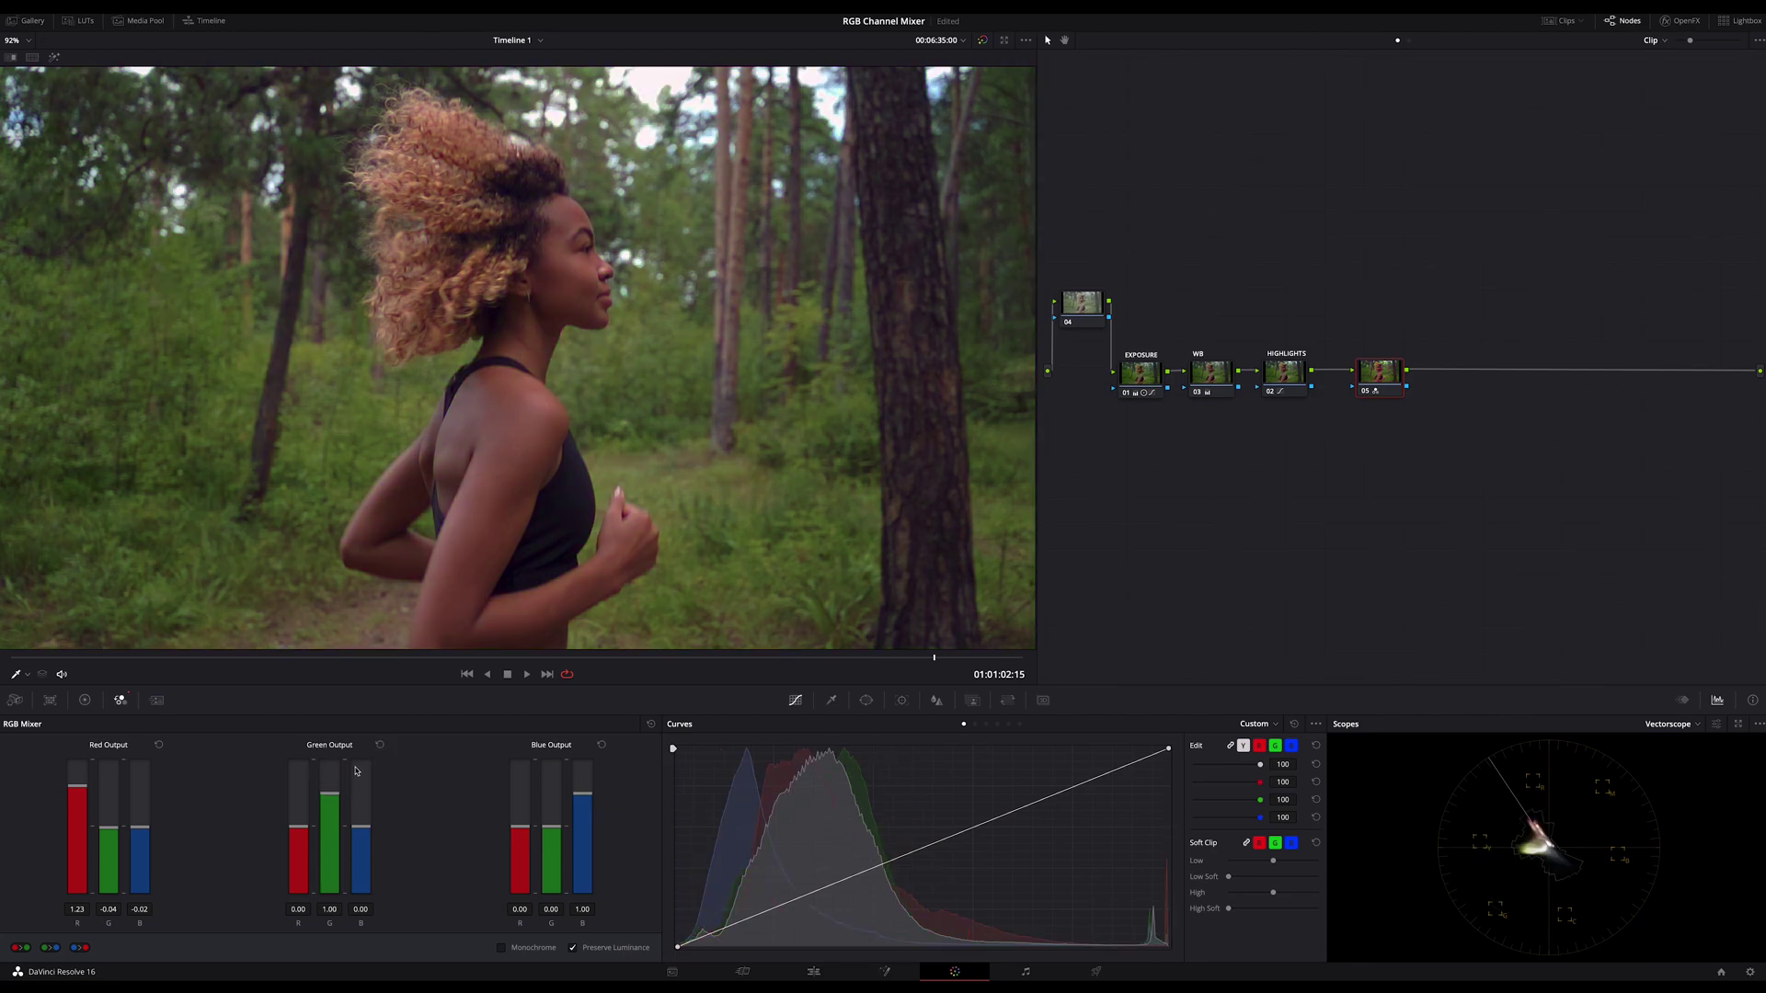
mouse_move(332, 797)
mouse_down()
mouse_move(331, 777)
mouse_move(333, 795)
mouse_up()
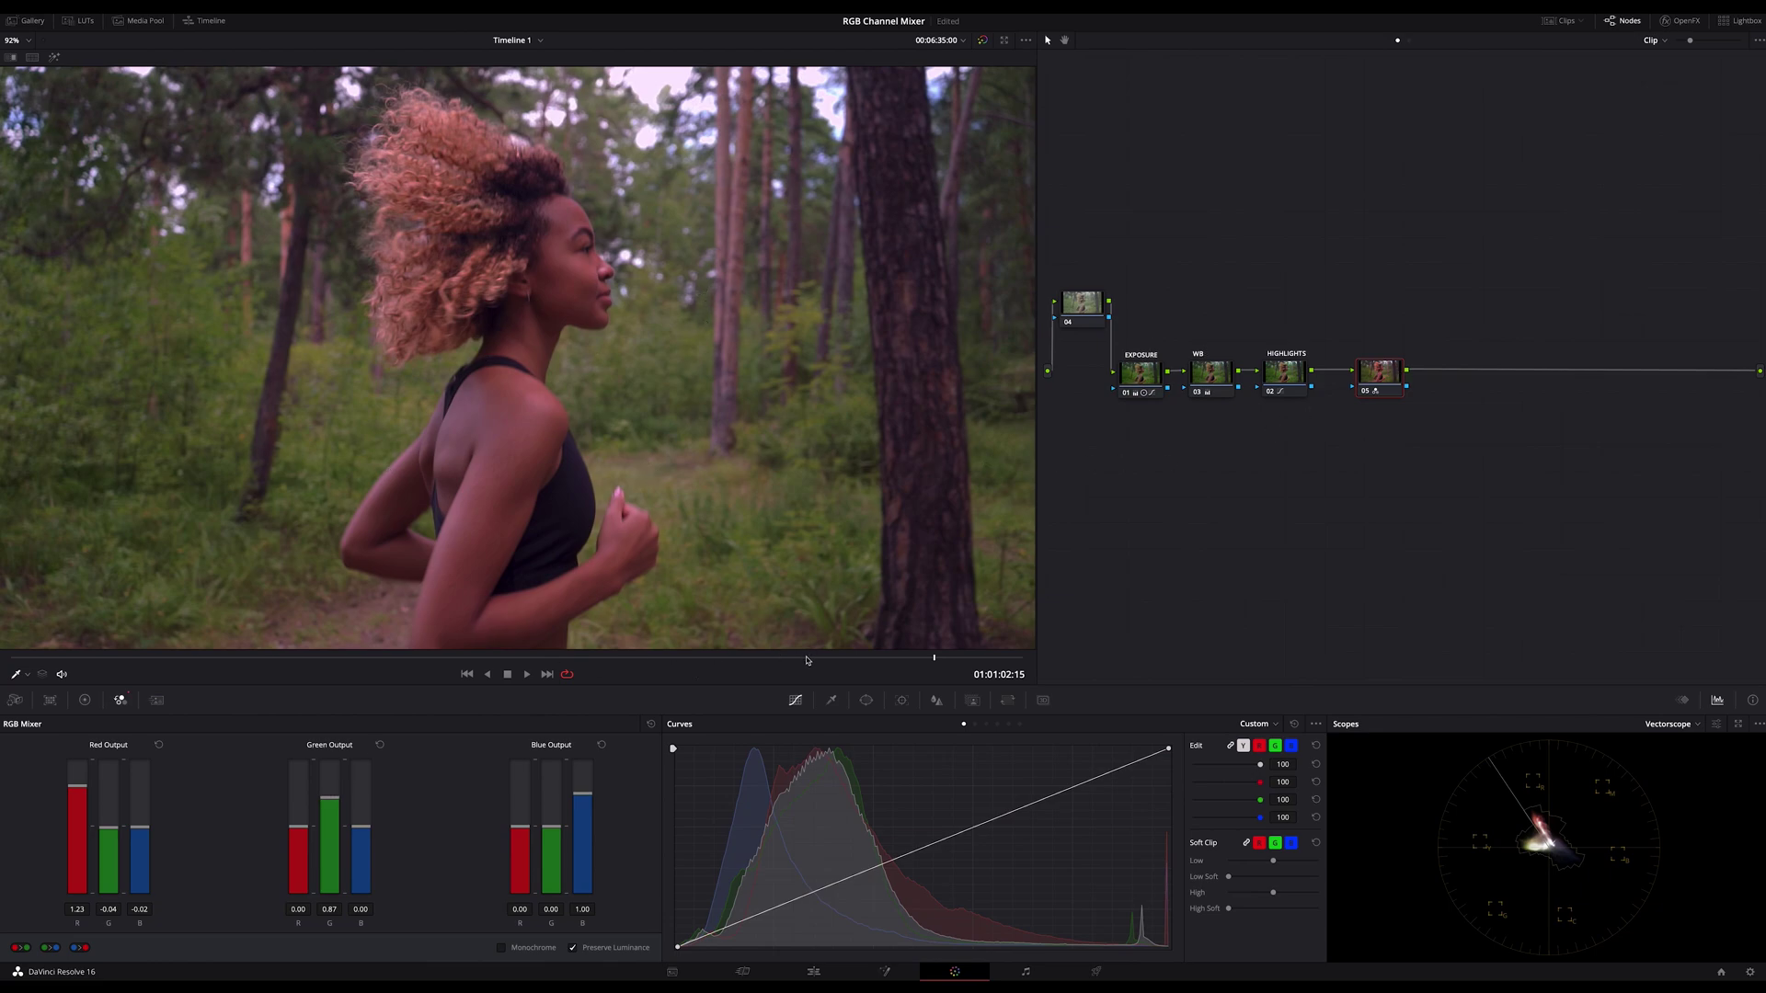
Step: Compare raised Green Output green values twice, resetting green to 1.00 each time
drag(808, 659, 377, 658)
drag(335, 799, 333, 788)
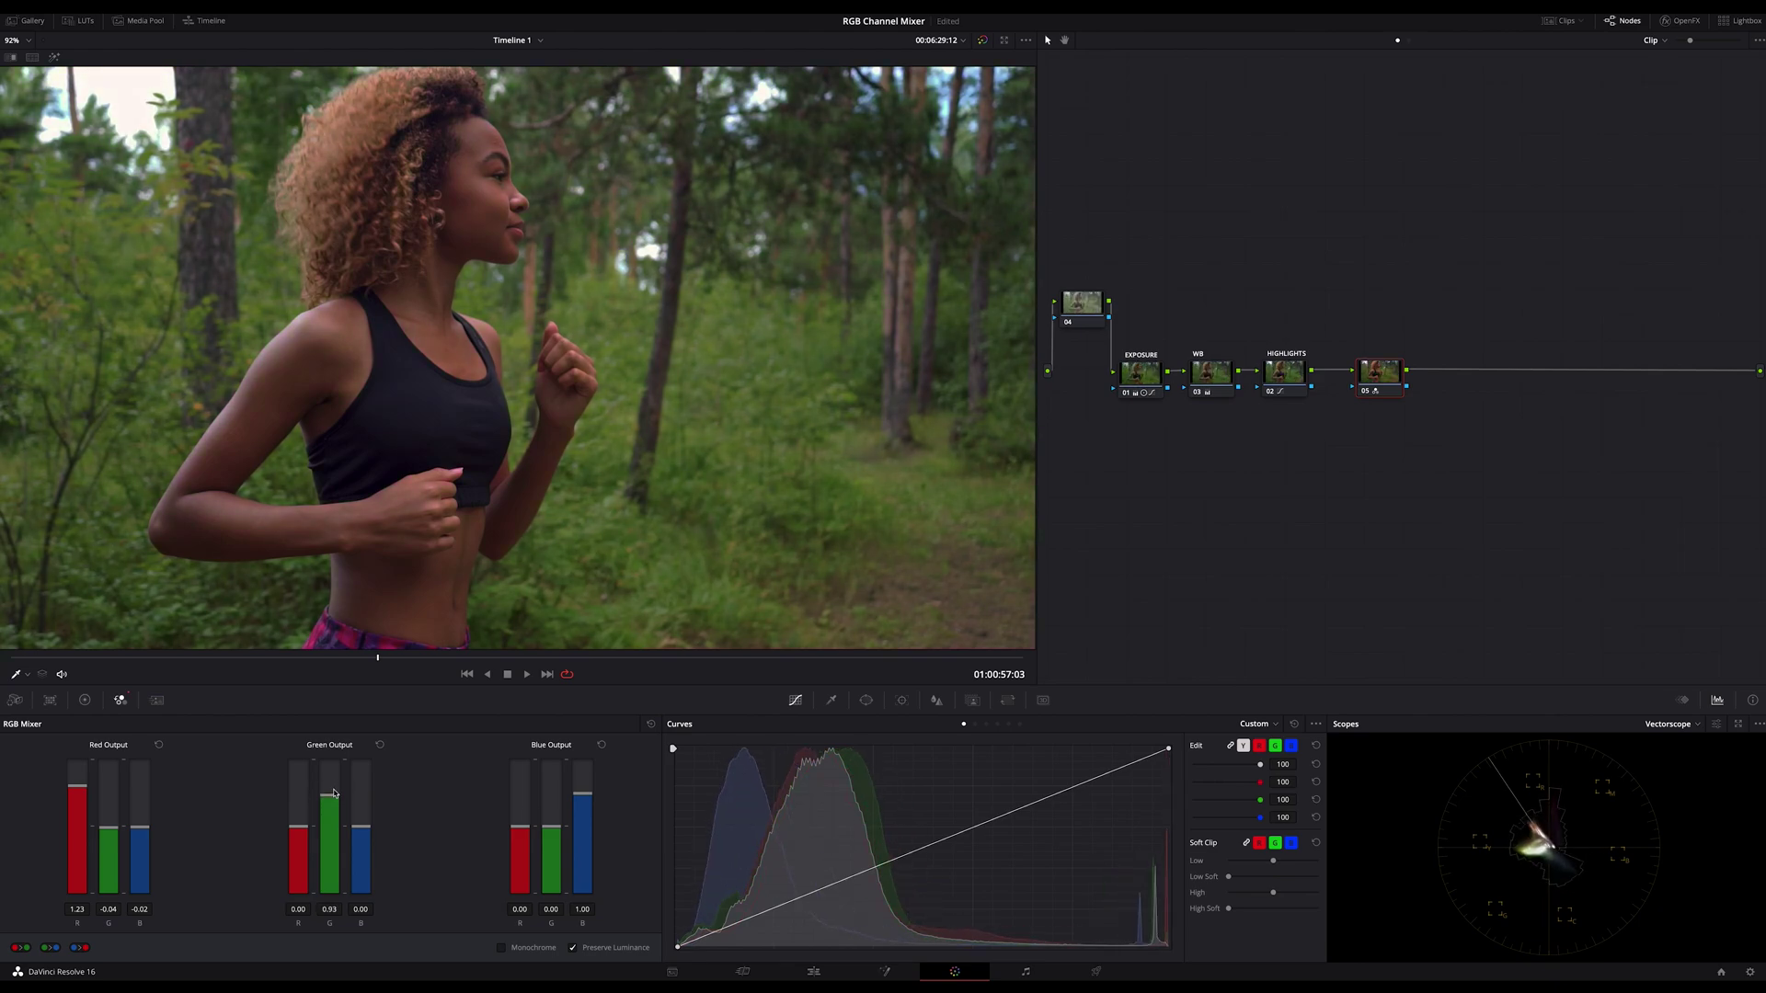
click(380, 746)
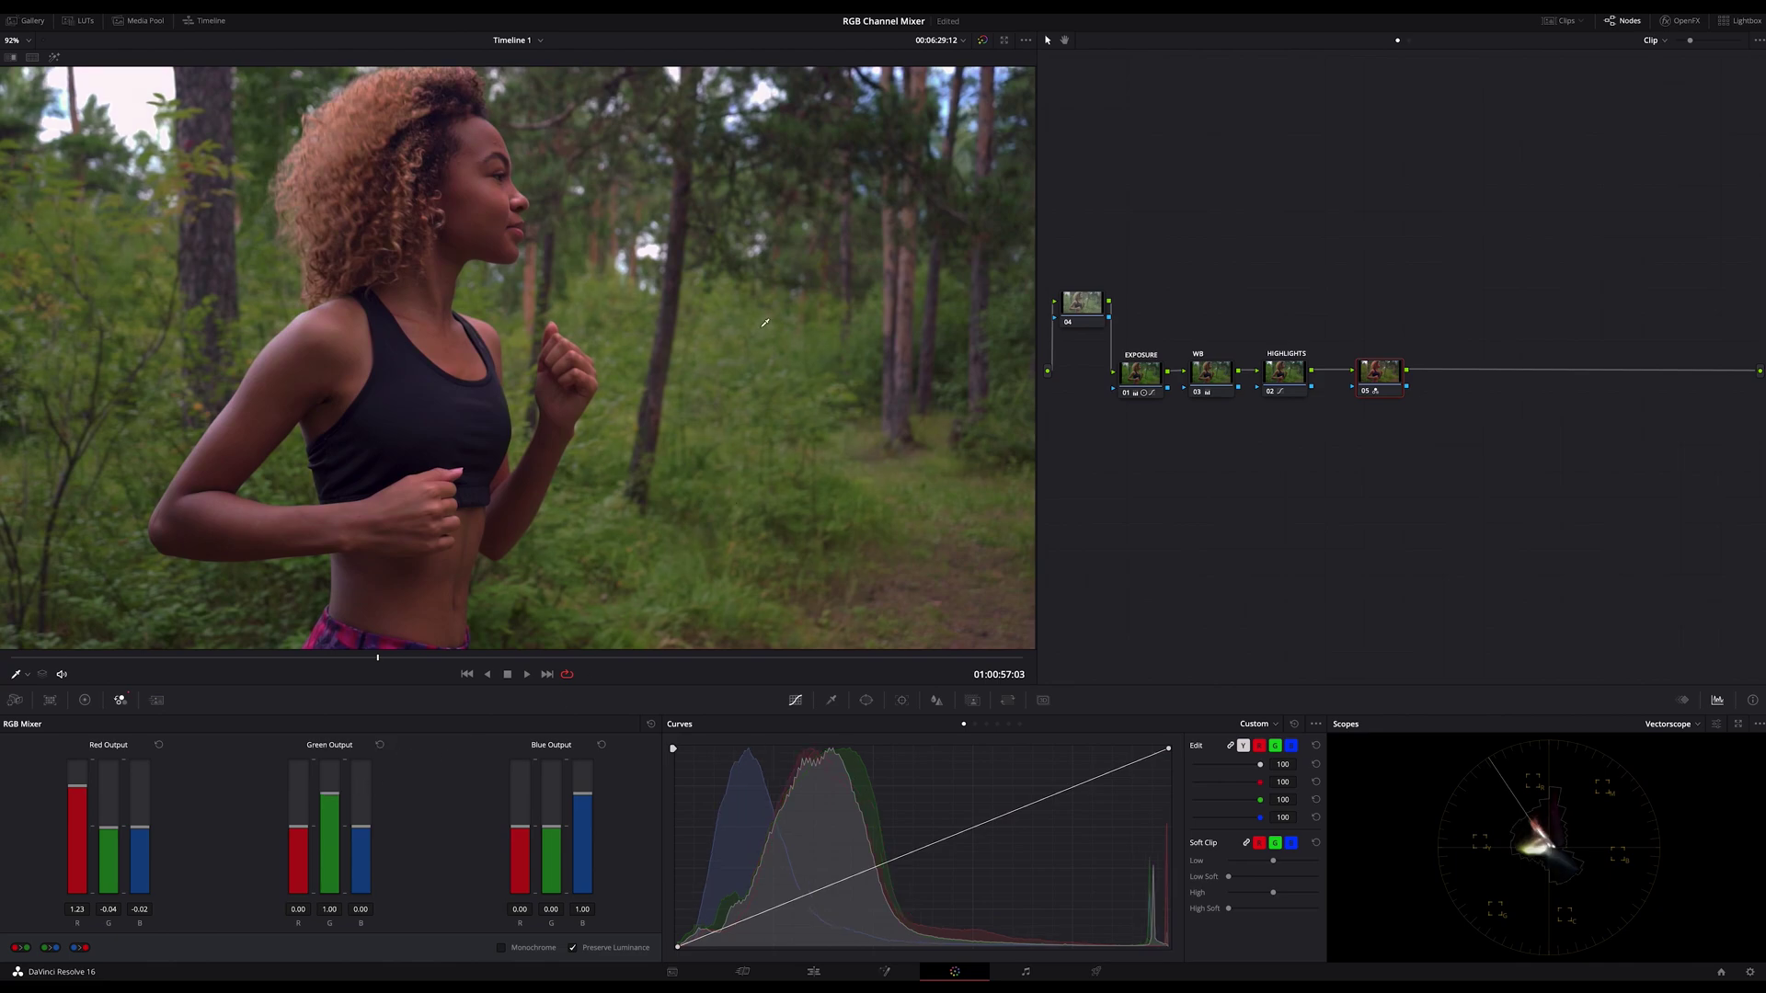
mouse_move(329, 796)
mouse_down()
mouse_move(329, 761)
mouse_move(330, 782)
mouse_up()
click(379, 745)
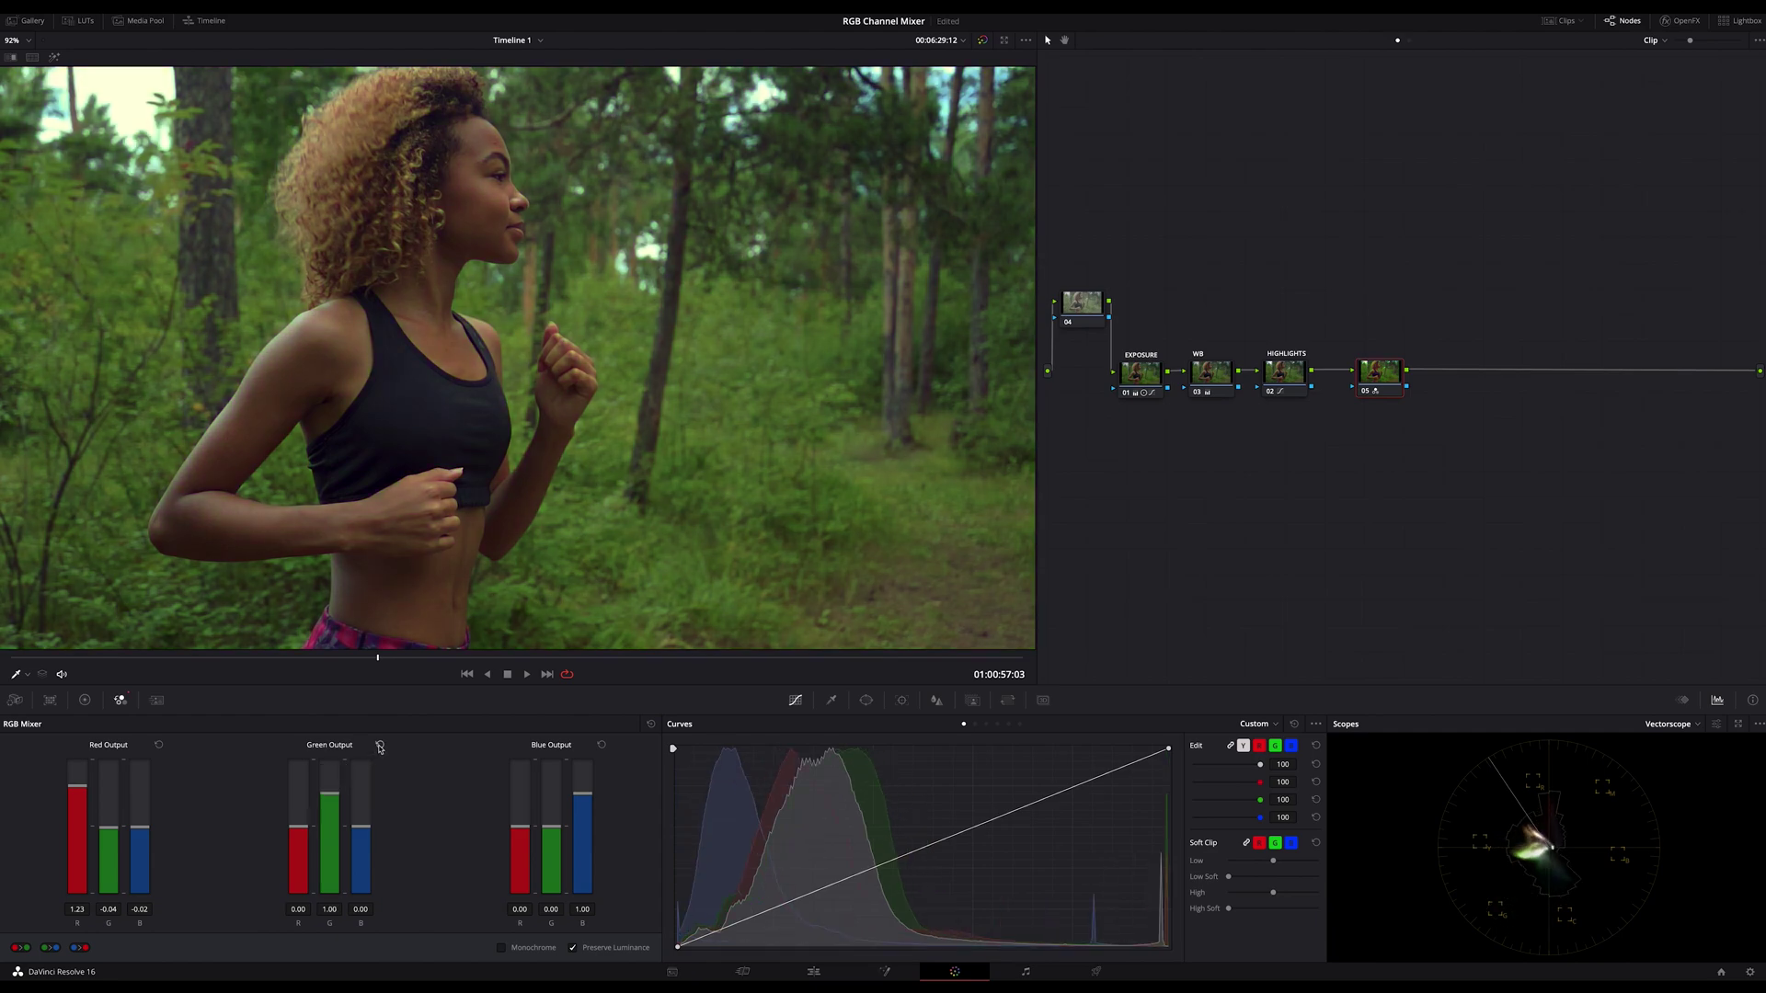